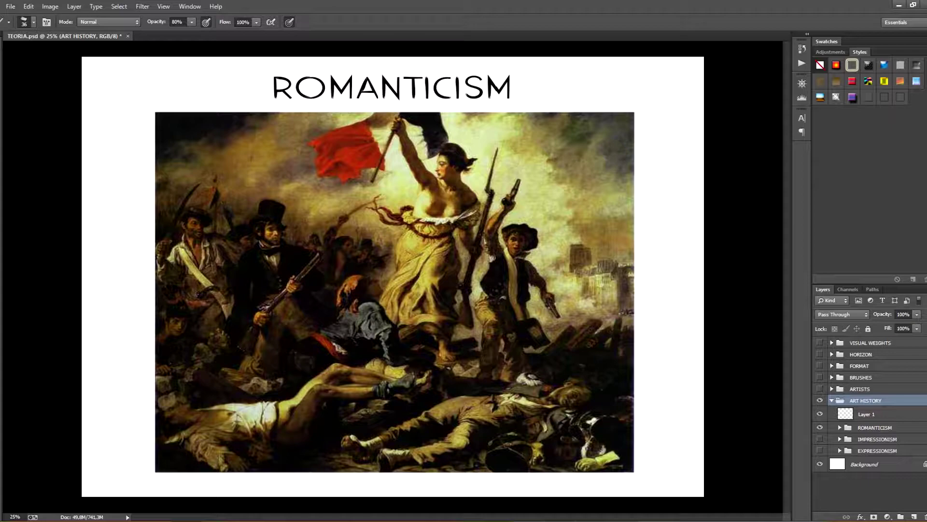
# Step: Zoom in on the Romanticism painting and move around it for a closer look
pyautogui.hotkey('ctrl', '+')
pyautogui.hotkey('ctrl', '+')
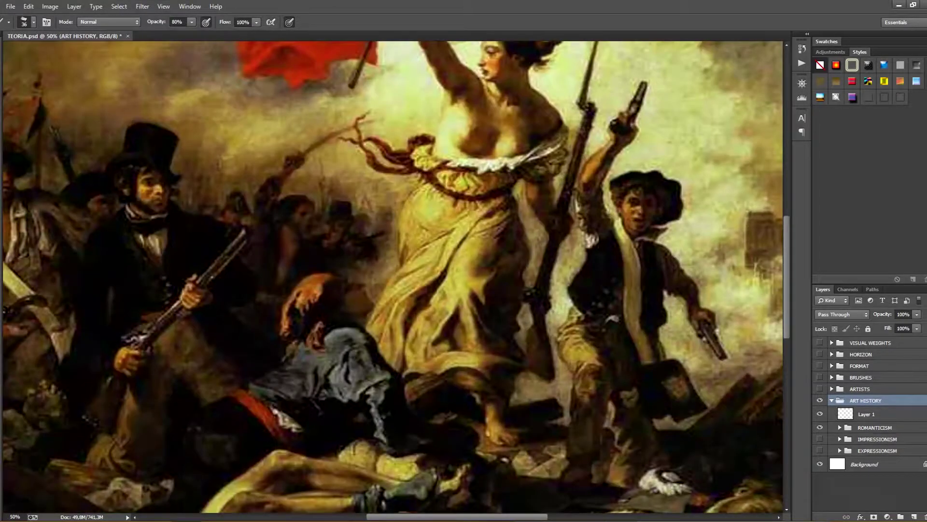
pyautogui.hotkey('ctrl', '+')
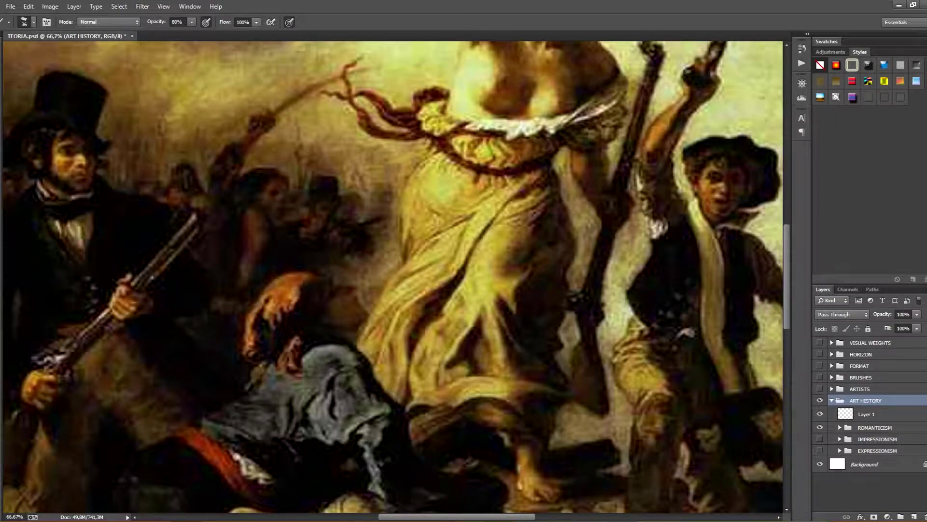
pyautogui.moveTo(391, 241); pyautogui.dragTo(328, 406)
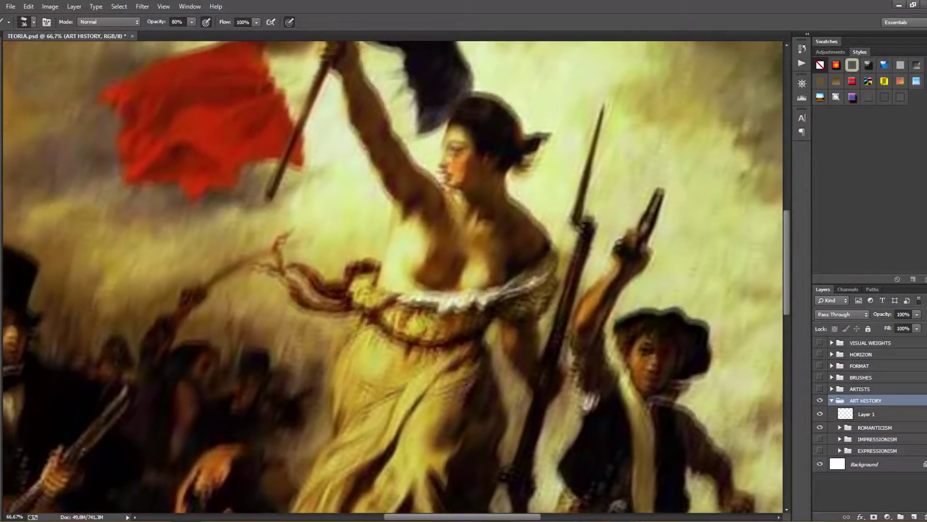
pyautogui.moveTo(483, 241); pyautogui.dragTo(285, 251)
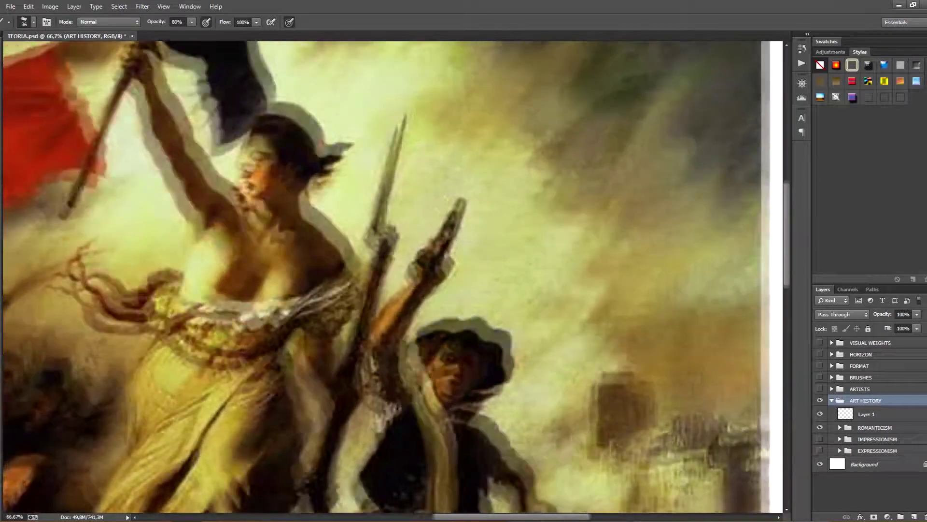
pyautogui.moveTo(387, 242)
pyautogui.mouseDown()
pyautogui.moveTo(381, 285)
pyautogui.moveTo(391, 278)
pyautogui.mouseUp()
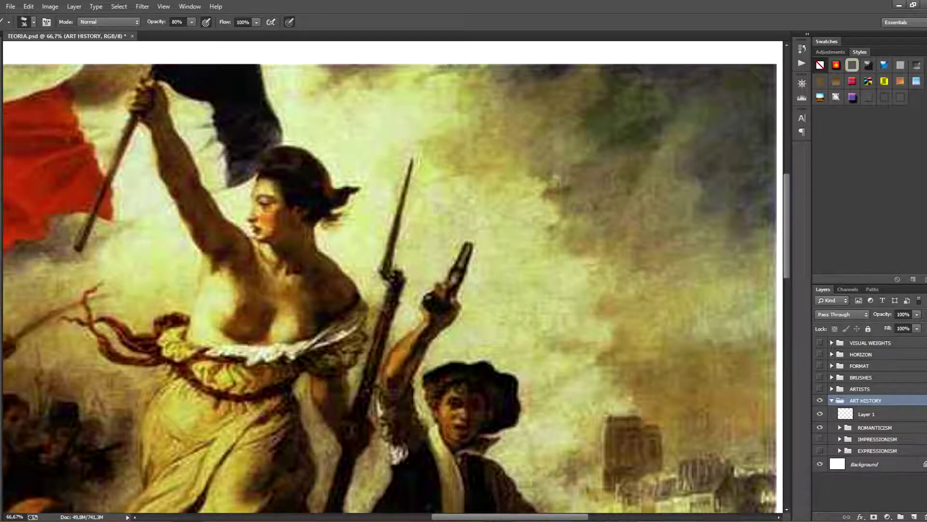
# Step: On Layer 1, brush three practice circles on the sky, an area and the figures, undoing each
pyautogui.hotkey('alt', '[')
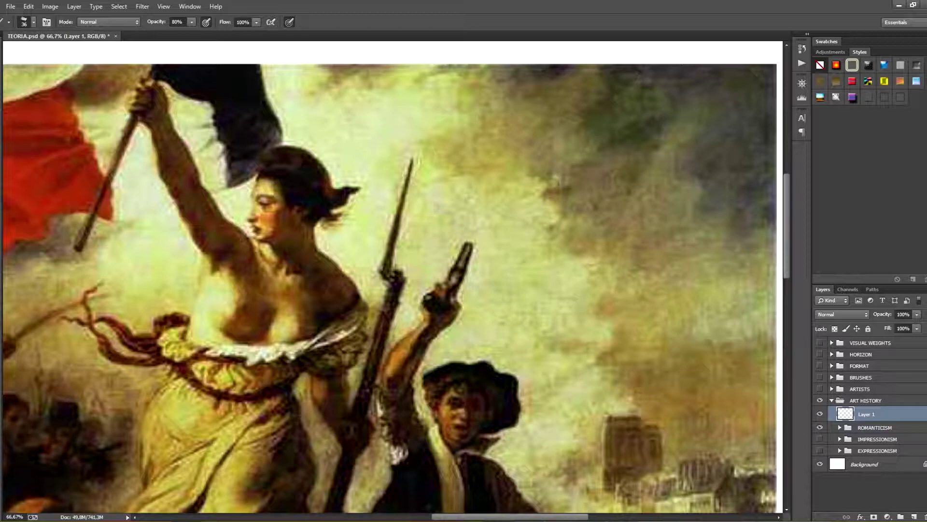
pyautogui.moveTo(545, 168)
pyautogui.mouseDown()
pyautogui.moveTo(516, 209)
pyautogui.moveTo(563, 275)
pyautogui.moveTo(628, 285)
pyautogui.moveTo(701, 264)
pyautogui.moveTo(706, 209)
pyautogui.moveTo(647, 126)
pyautogui.moveTo(570, 153)
pyautogui.moveTo(536, 183)
pyautogui.mouseUp()
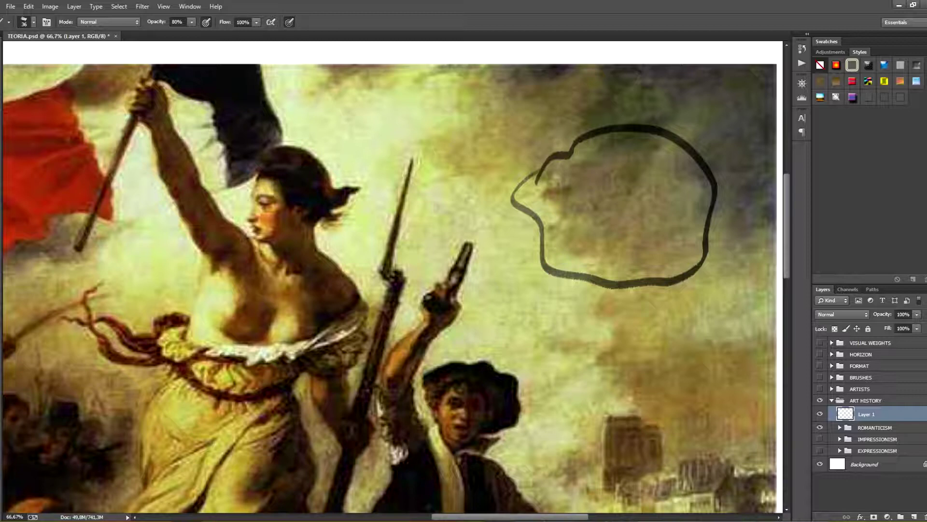
pyautogui.hotkey('ctrl', 'z')
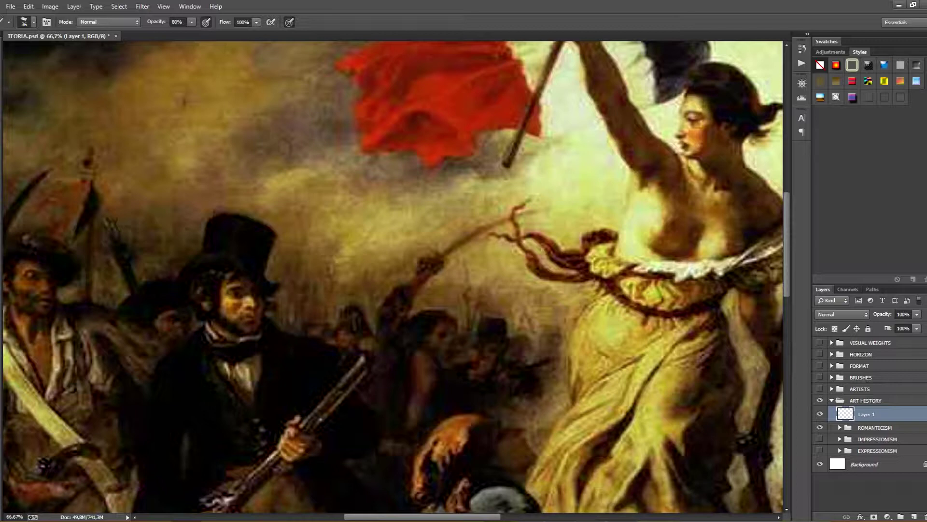
pyautogui.moveTo(289, 155)
pyautogui.mouseDown()
pyautogui.moveTo(304, 244)
pyautogui.moveTo(386, 226)
pyautogui.moveTo(359, 157)
pyautogui.moveTo(288, 154)
pyautogui.mouseUp()
pyautogui.hotkey('ctrl', 'z')
pyautogui.moveTo(496, 285)
pyautogui.mouseDown()
pyautogui.moveTo(456, 339)
pyautogui.moveTo(524, 395)
pyautogui.moveTo(585, 350)
pyautogui.moveTo(504, 279)
pyautogui.moveTo(462, 303)
pyautogui.mouseUp()
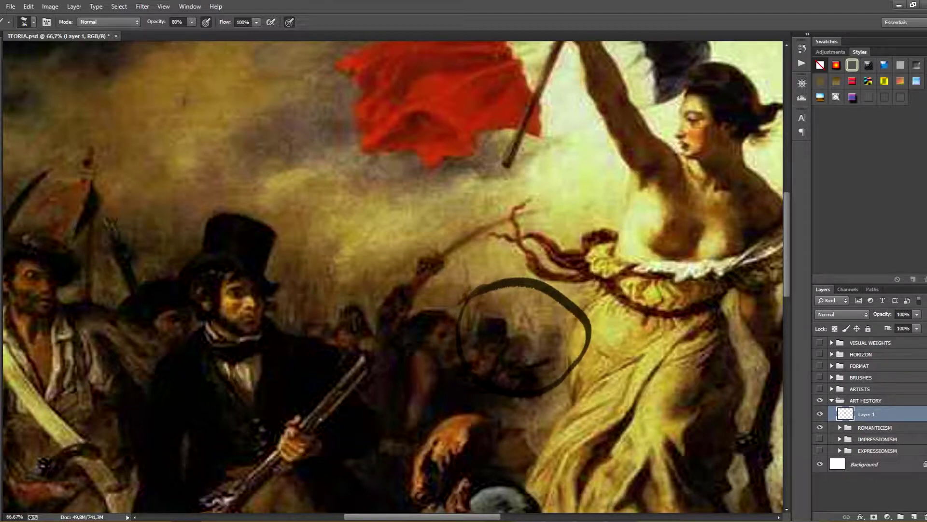
pyautogui.hotkey('ctrl', 'z')
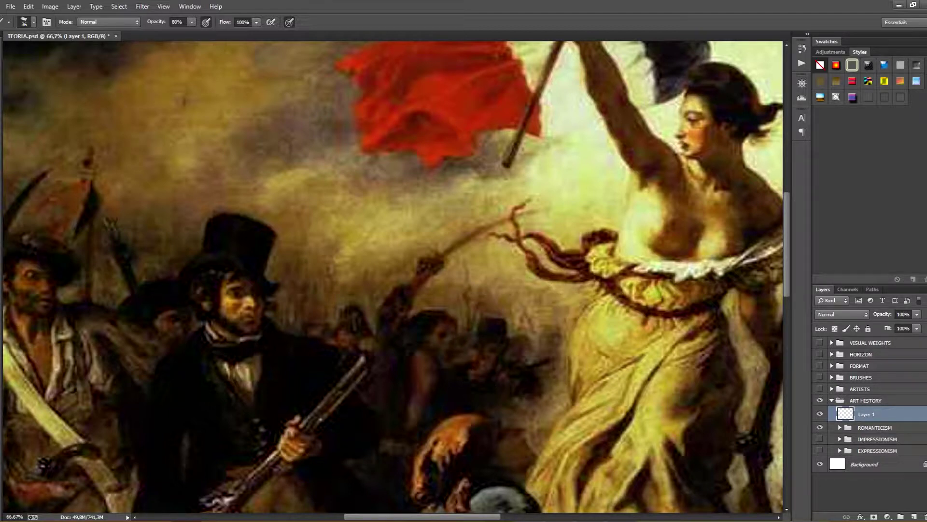
# Step: Hide the ROMANTICISM slide group in the Layers panel
pyautogui.scroll(-1, 400, 290)
pyautogui.scroll(-2, 401, 290)
pyautogui.scroll(-1, 401, 290)
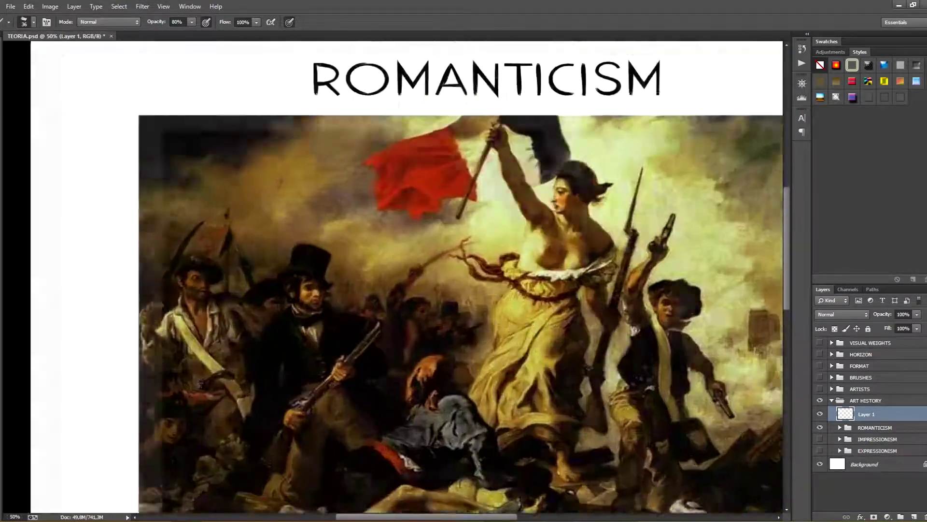
pyautogui.scroll(-1, 400, 290)
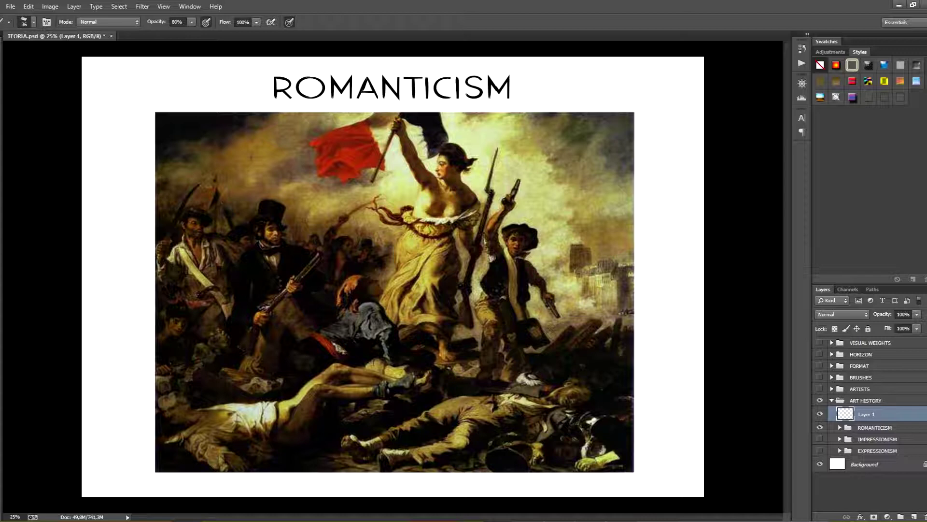
pyautogui.click(819, 427)
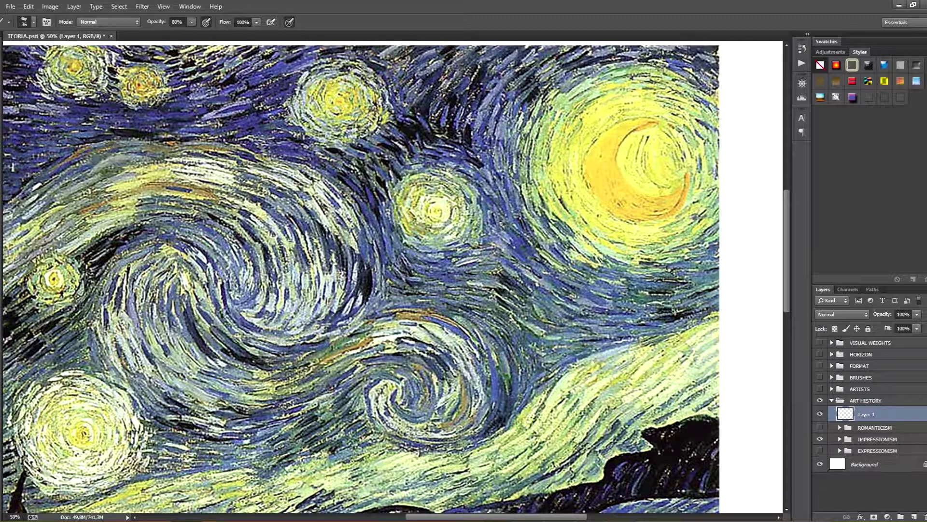
# Step: Brush trial circles around the moon and the village on Layer 1, undoing each one
pyautogui.moveTo(564, 78)
pyautogui.mouseDown()
pyautogui.moveTo(495, 140)
pyautogui.moveTo(514, 289)
pyautogui.moveTo(661, 277)
pyautogui.moveTo(715, 159)
pyautogui.moveTo(594, 75)
pyautogui.moveTo(485, 193)
pyautogui.moveTo(511, 276)
pyautogui.mouseUp()
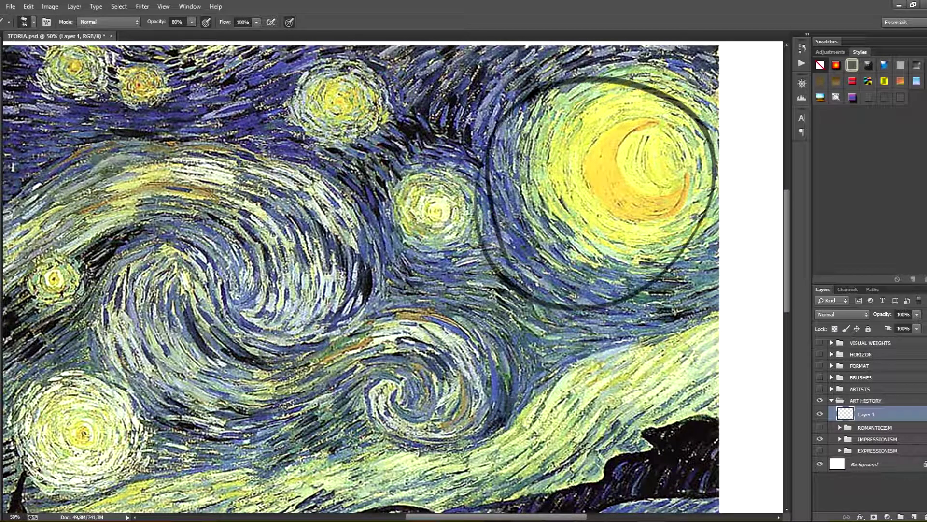
pyautogui.hotkey('ctrl', 'z')
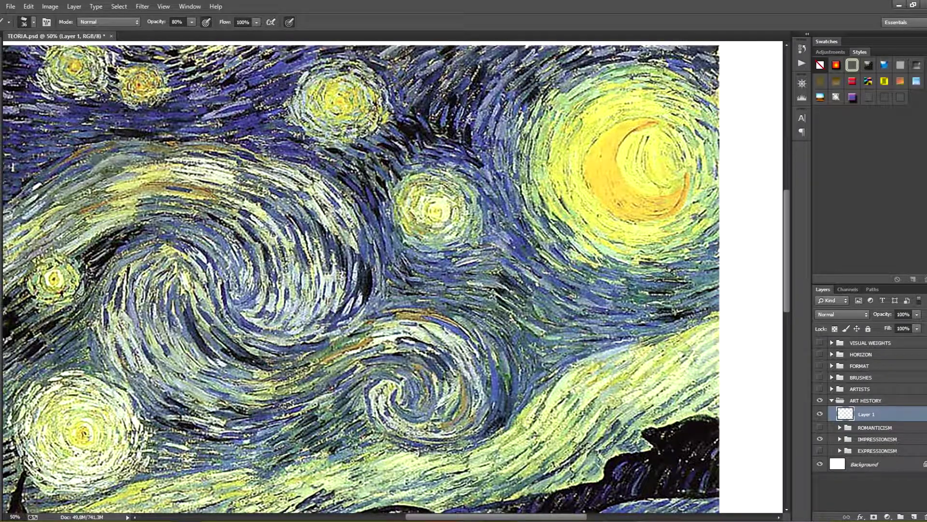
pyautogui.moveTo(386, 338)
pyautogui.mouseDown()
pyautogui.moveTo(434, 102)
pyautogui.moveTo(420, 81)
pyautogui.moveTo(383, 63)
pyautogui.mouseUp()
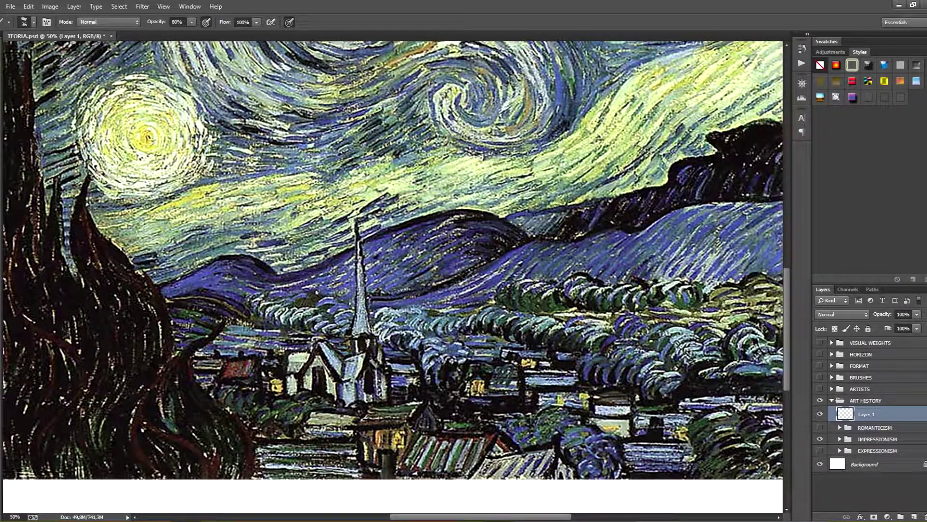
pyautogui.moveTo(449, 440); pyautogui.dragTo(483, 283)
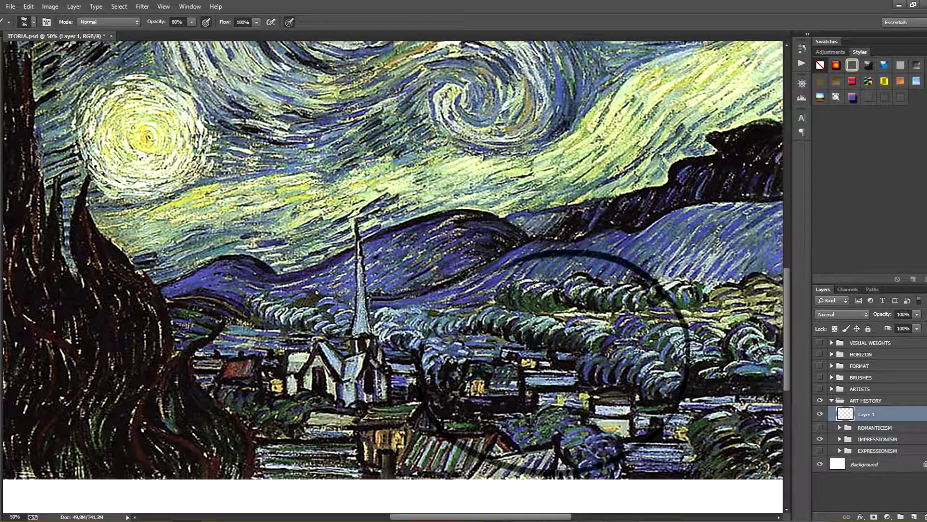
pyautogui.hotkey('ctrl', 'z')
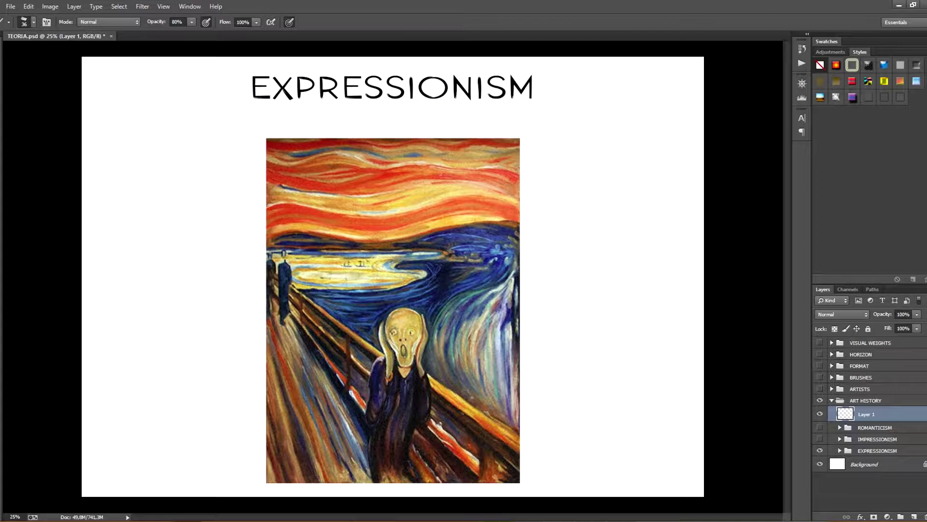
# Step: Zoom into the Expressionism painting, brush and undo three loops on sky and water, then zoom out
pyautogui.hotkey('ctrl', '+')
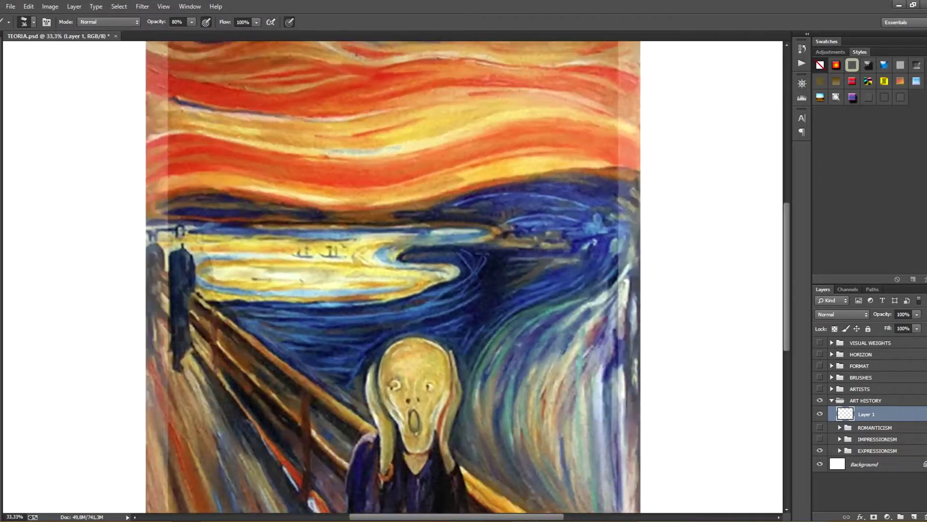
pyautogui.scroll(-5, 386, 280)
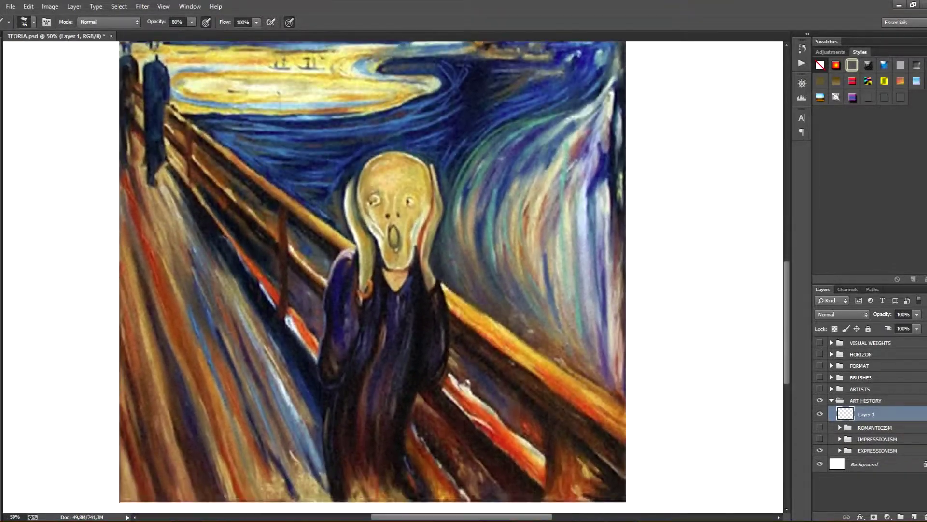
pyautogui.scroll(3, 377, 280)
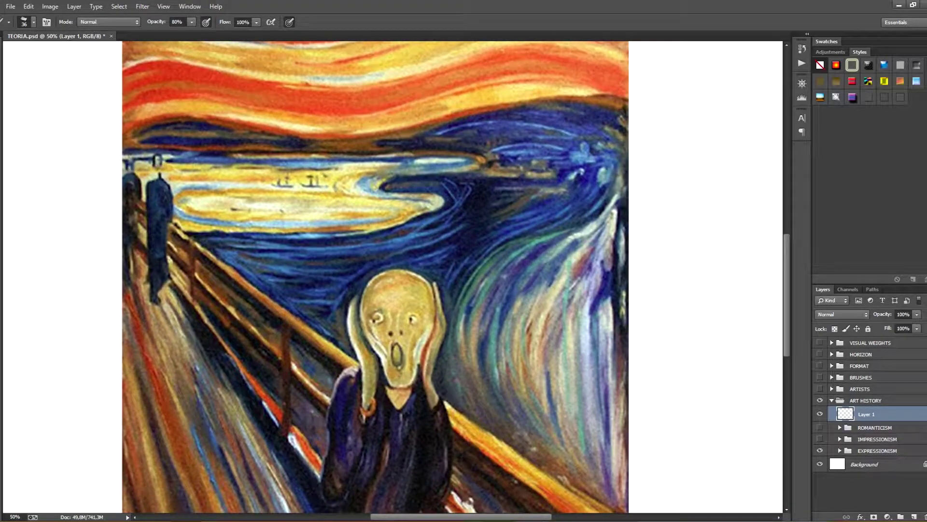
pyautogui.moveTo(516, 97); pyautogui.dragTo(478, 93)
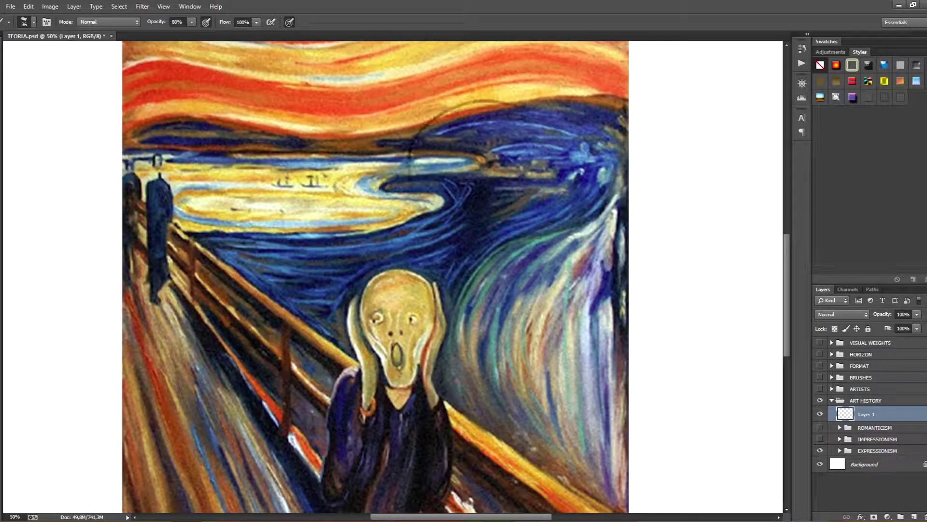
pyautogui.hotkey('ctrl', 'z')
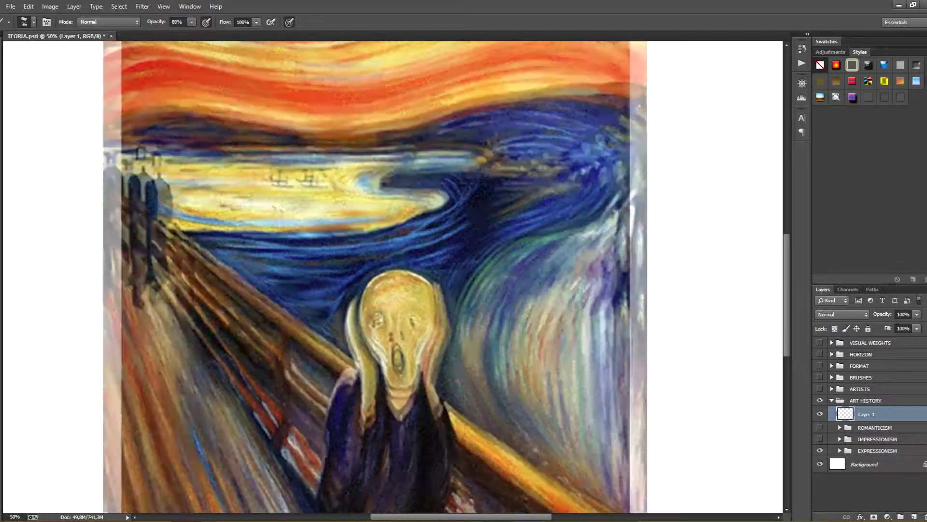
pyautogui.hotkey('ctrl', '+')
pyautogui.scroll(3, 377, 280)
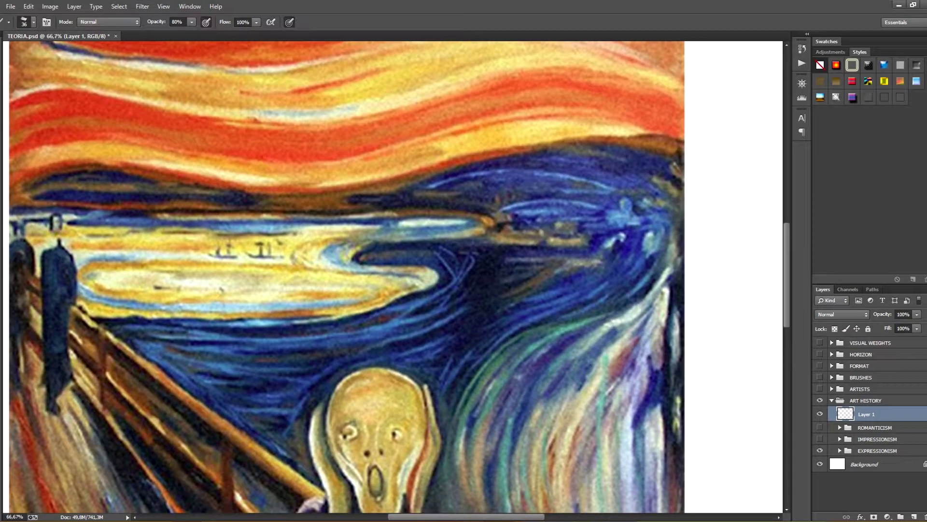
pyautogui.moveTo(594, 321); pyautogui.dragTo(604, 309)
pyautogui.hotkey('ctrl', 'z')
pyautogui.moveTo(251, 145); pyautogui.dragTo(47, 259)
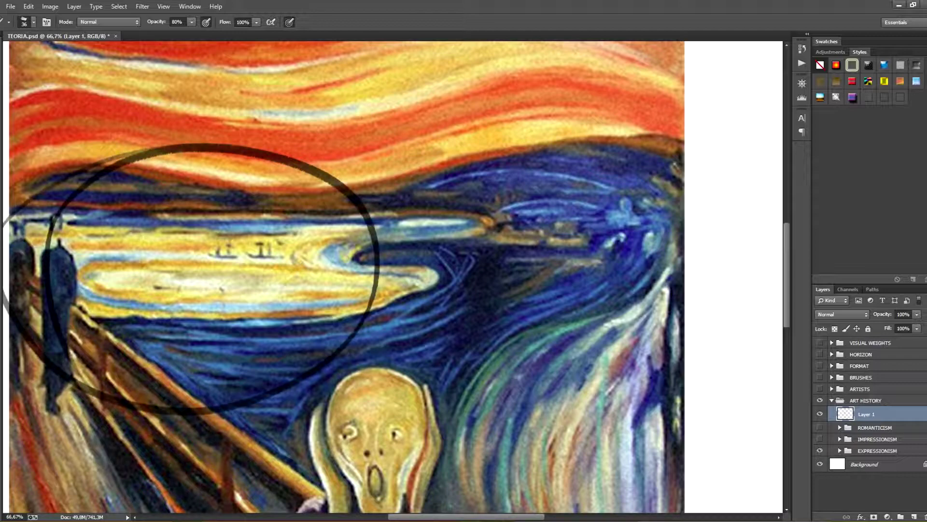
pyautogui.hotkey('ctrl', 'z')
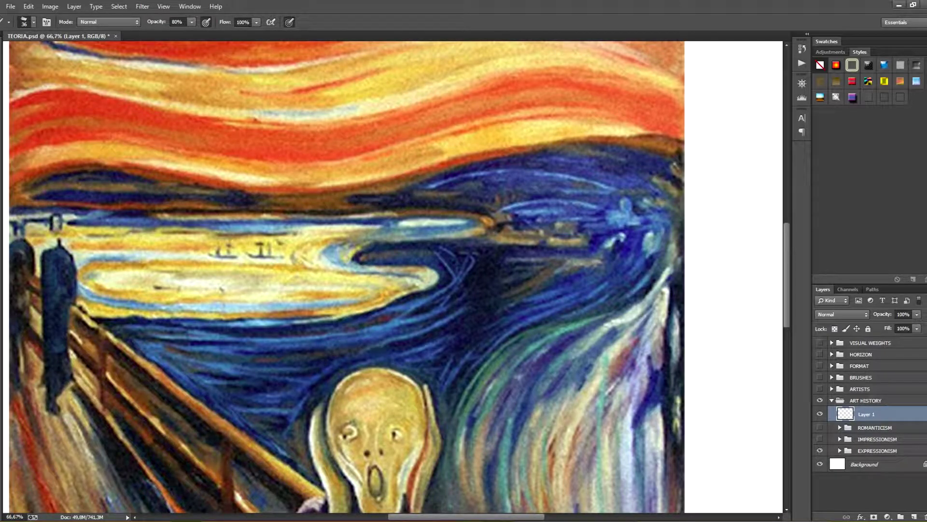
pyautogui.hotkey('ctrl', '-')
pyautogui.hotkey('ctrl', '-')
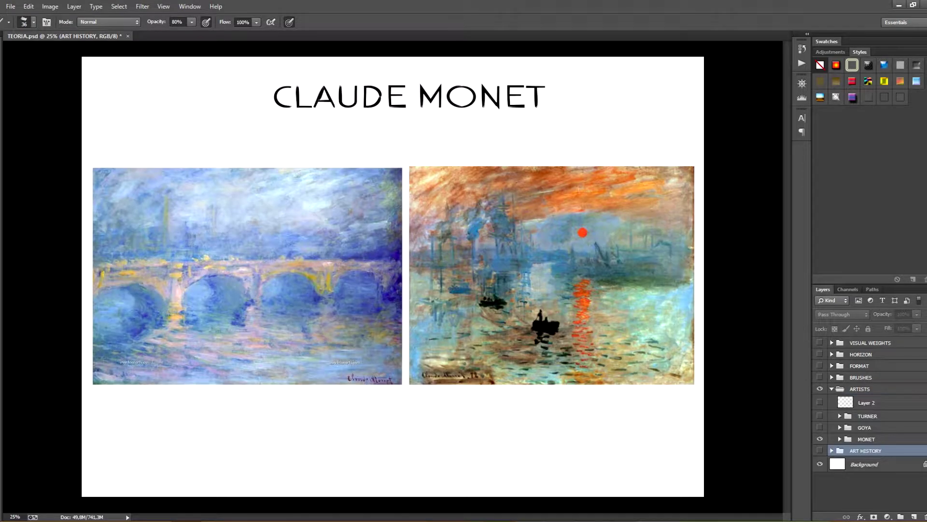
# Step: Select Layer 2 in ARTISTS and zoom in around the red sun of Monet's sunrise painting
pyautogui.hotkey('alt', ']')
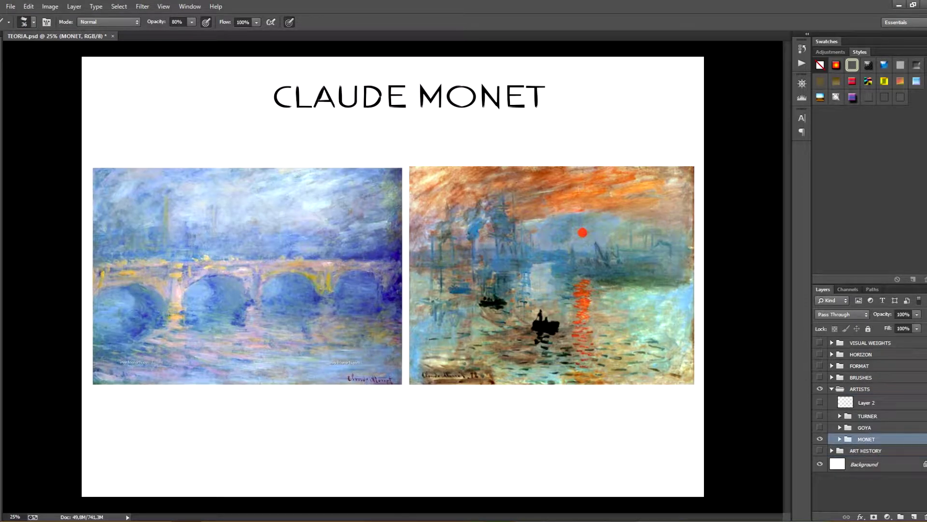
pyautogui.hotkey('alt', ']')
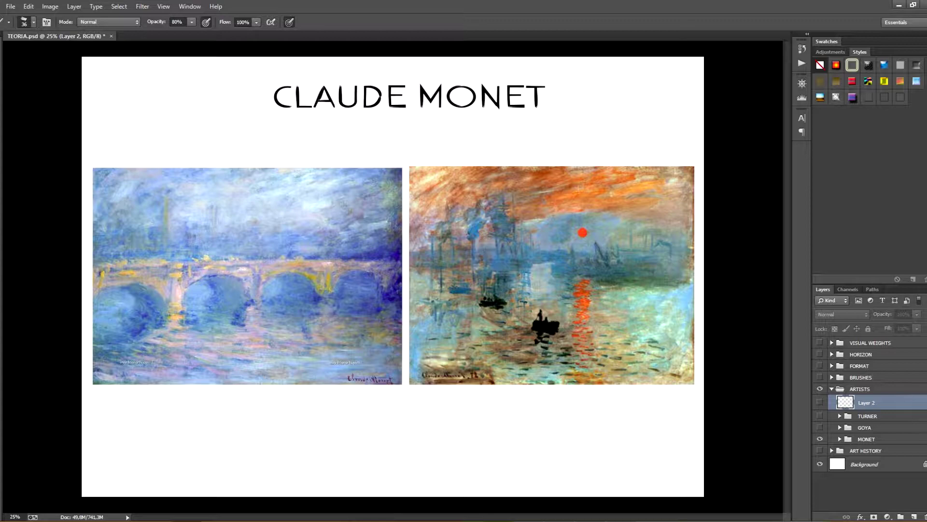
pyautogui.hotkey('ctrl', '+')
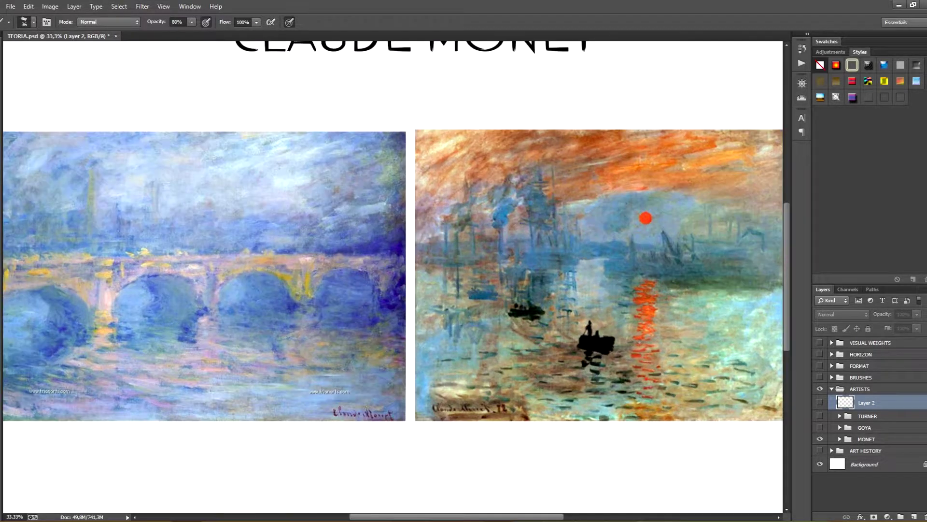
pyautogui.hotkey('ctrl', '+')
pyautogui.hotkey('ctrl', '+')
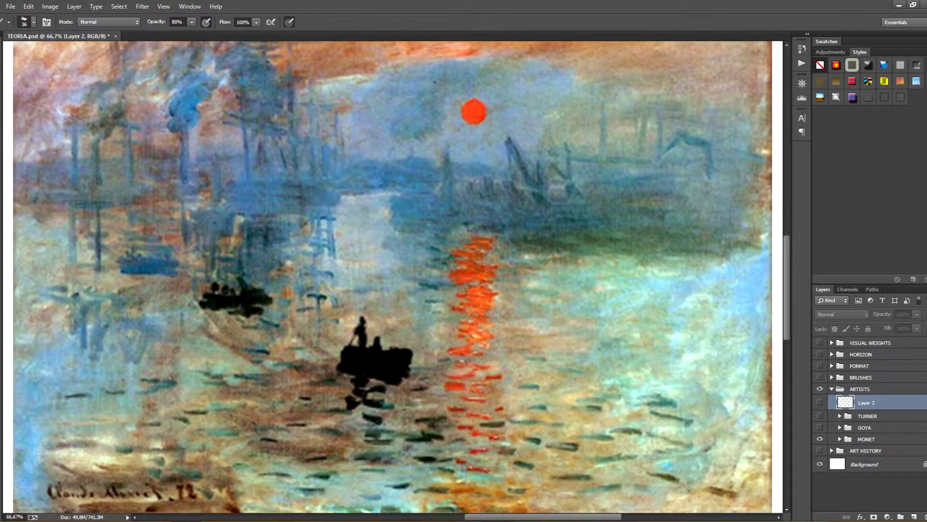
pyautogui.scroll(3, 386, 275)
pyautogui.scroll(2, 387, 275)
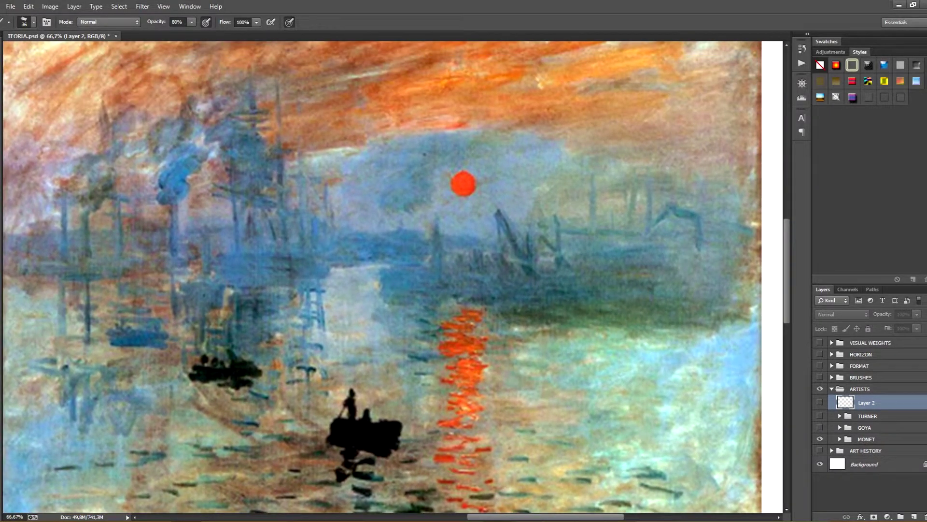
pyautogui.scroll(3, 386, 275)
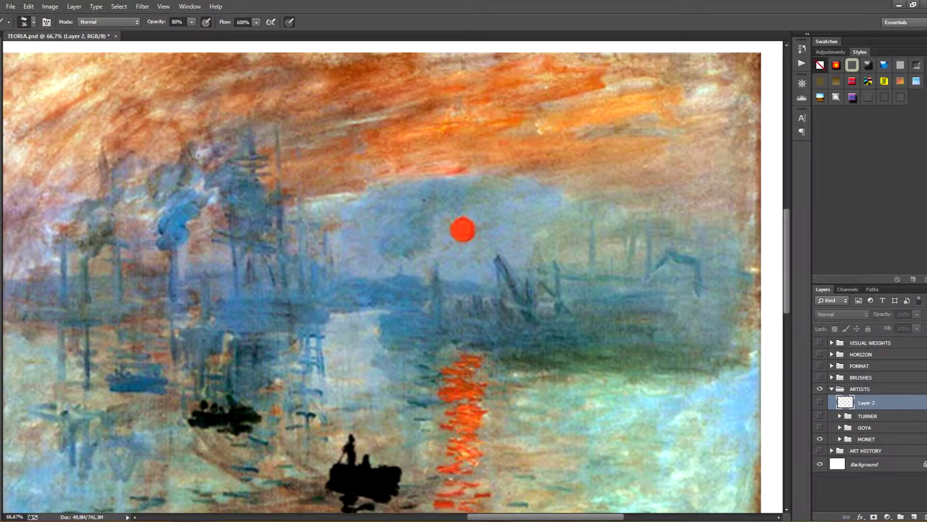
# Step: Magnify the brushwork, centre the sun's red reflection, then zoom back out to the full Monet slide
pyautogui.scroll(-2, 387, 275)
pyautogui.scroll(-1, 387, 275)
pyautogui.scroll(-2, 386, 275)
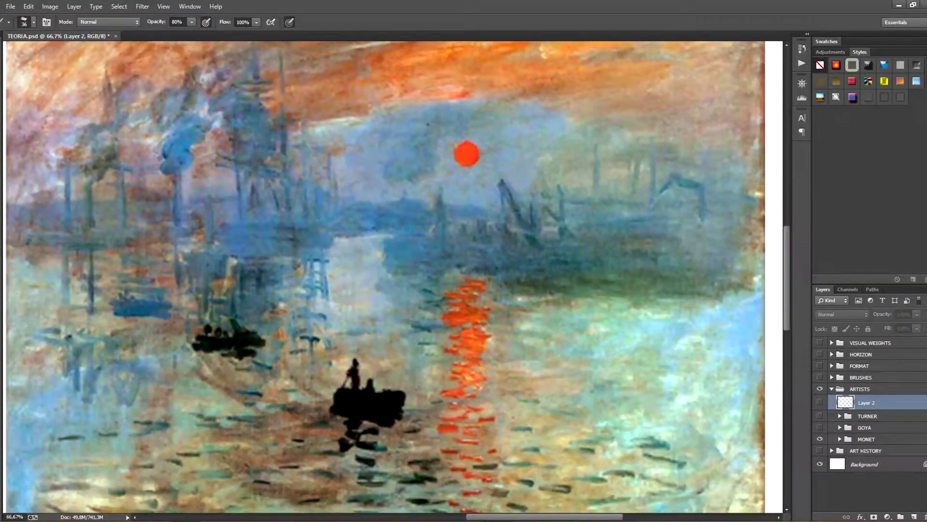
pyautogui.hotkey('ctrl', '+')
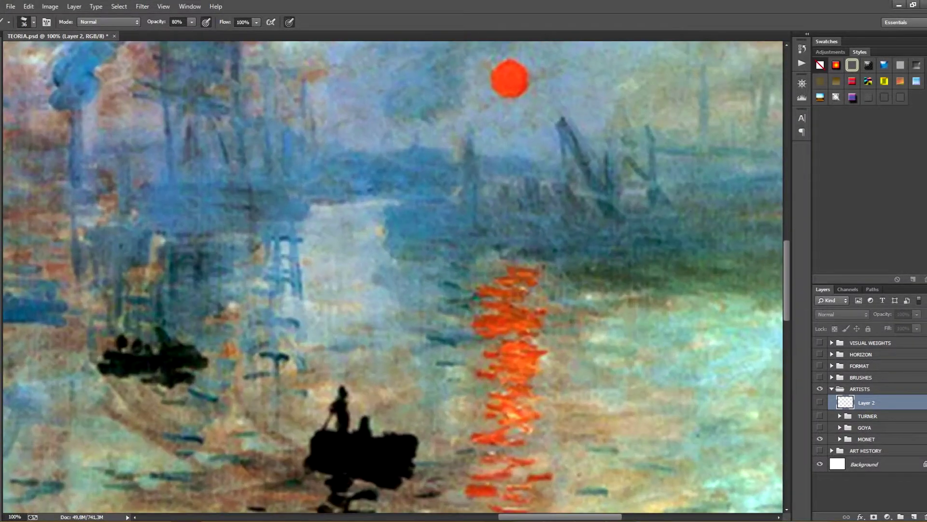
pyautogui.moveTo(387, 275)
pyautogui.mouseDown()
pyautogui.moveTo(285, 164)
pyautogui.moveTo(536, 202)
pyautogui.mouseUp()
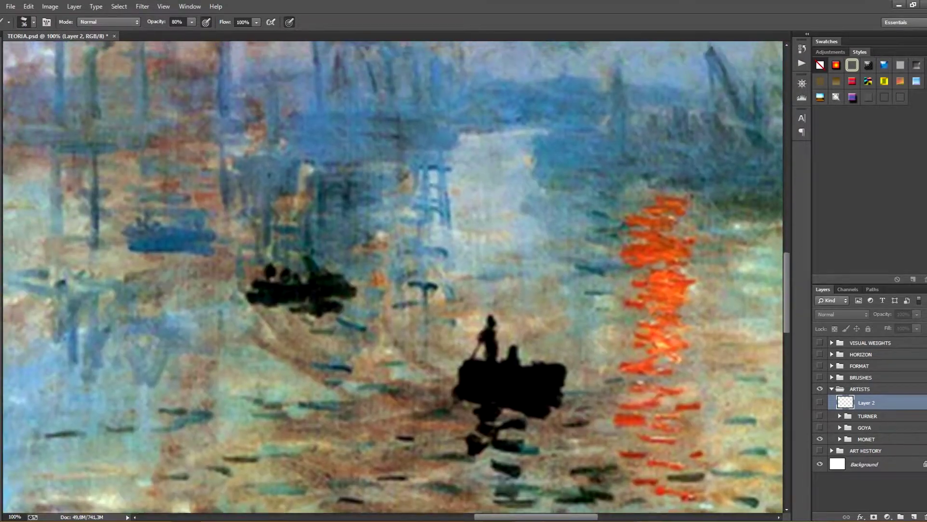
pyautogui.hotkey('ctrl', '-')
pyautogui.hotkey('ctrl', '-')
pyautogui.hotkey('ctrl', '-')
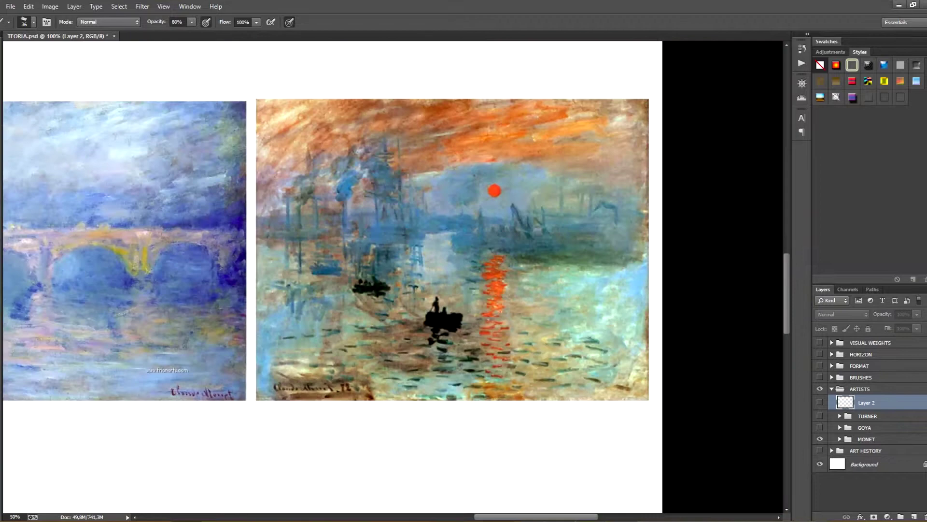
pyautogui.hotkey('ctrl', '-')
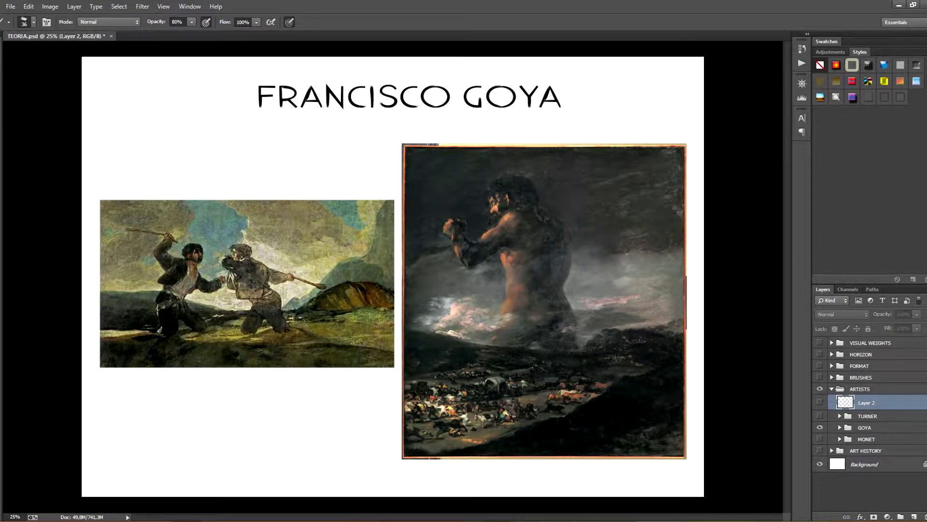
# Step: Zoom in and pan across both Goya paintings, then hide the GOYA slide group
pyautogui.hotkey('ctrl', '+')
pyautogui.hotkey('ctrl', '+')
pyautogui.hotkey('ctrl', '+')
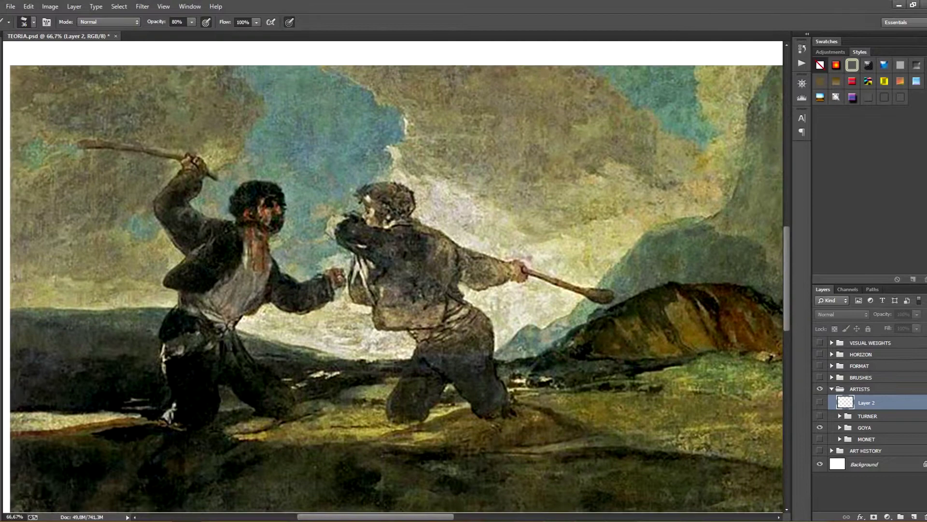
pyautogui.scroll(2, 396, 220)
pyautogui.moveTo(393, 219); pyautogui.dragTo(773, 405)
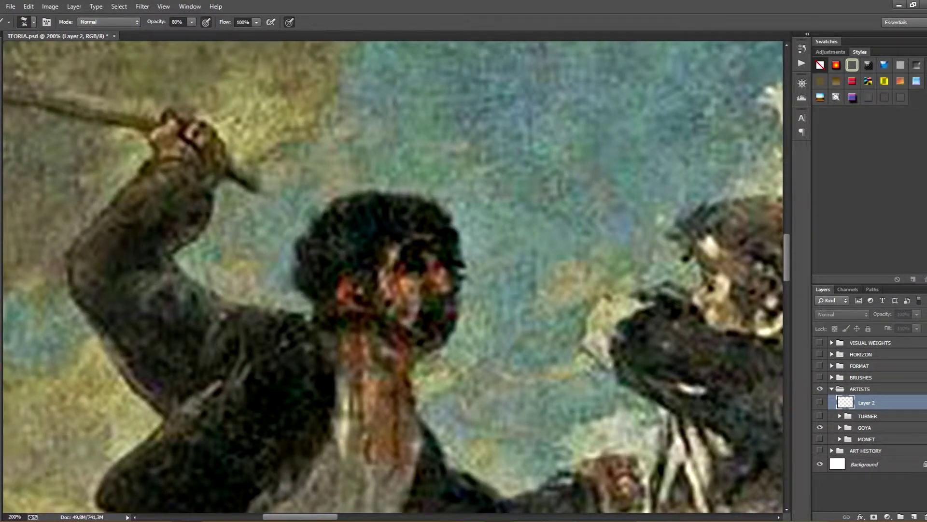
pyautogui.moveTo(676, 231); pyautogui.dragTo(77, 280)
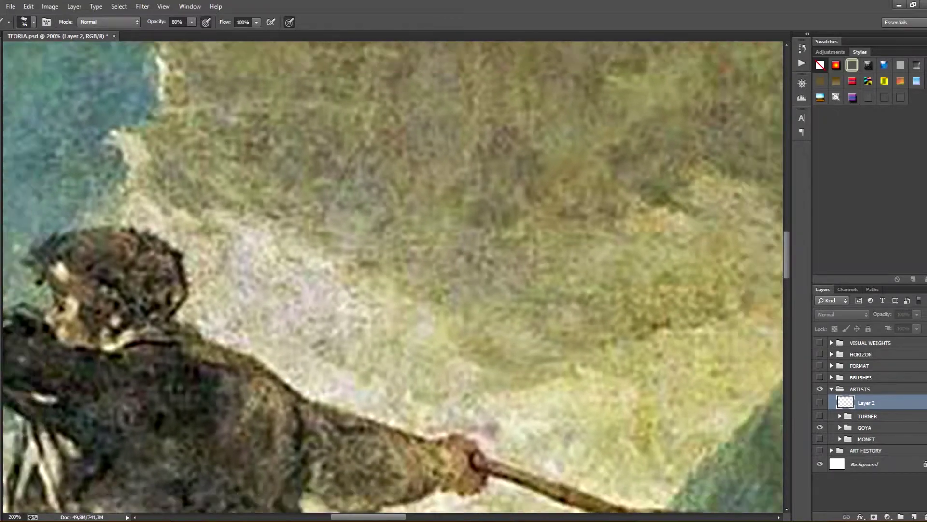
pyautogui.scroll(-3, 393, 276)
pyautogui.scroll(-2, 393, 275)
pyautogui.scroll(-1, 393, 275)
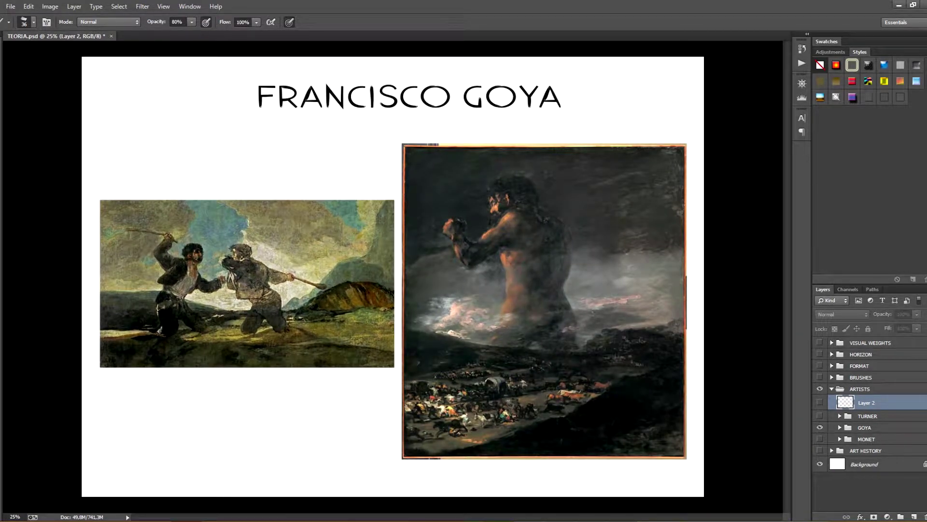
pyautogui.click(819, 427)
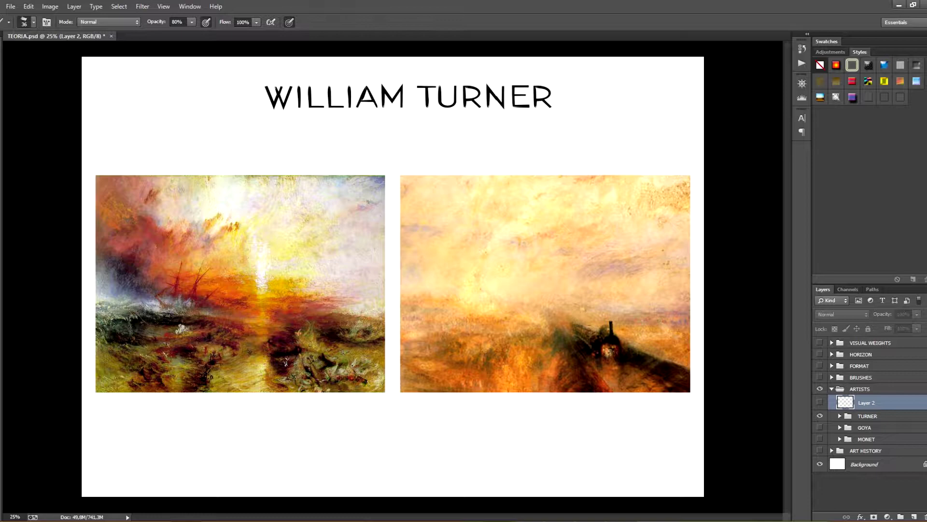
# Step: Scroll around the Turner steam-train painting up close to inspect it
pyautogui.scroll(3, 260, 309)
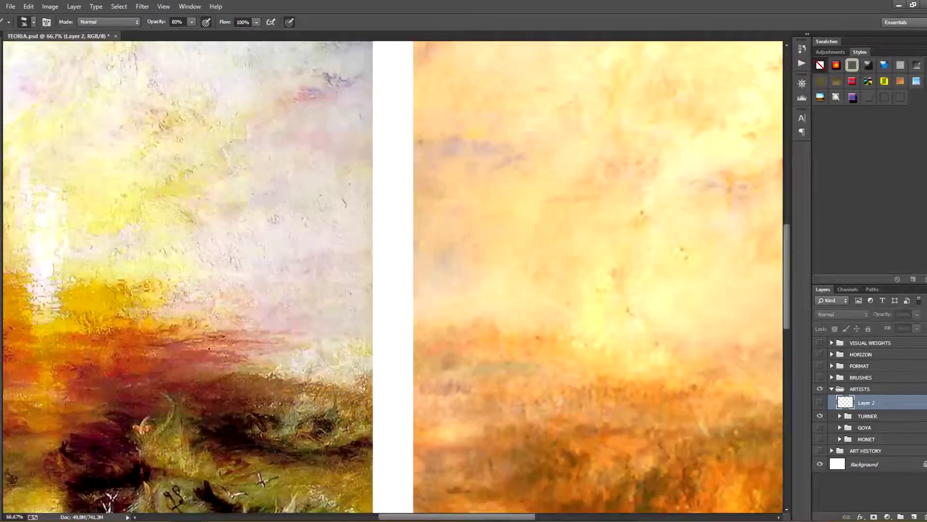
pyautogui.hscroll(-3, 393, 276)
pyautogui.hscroll(-5, 393, 277)
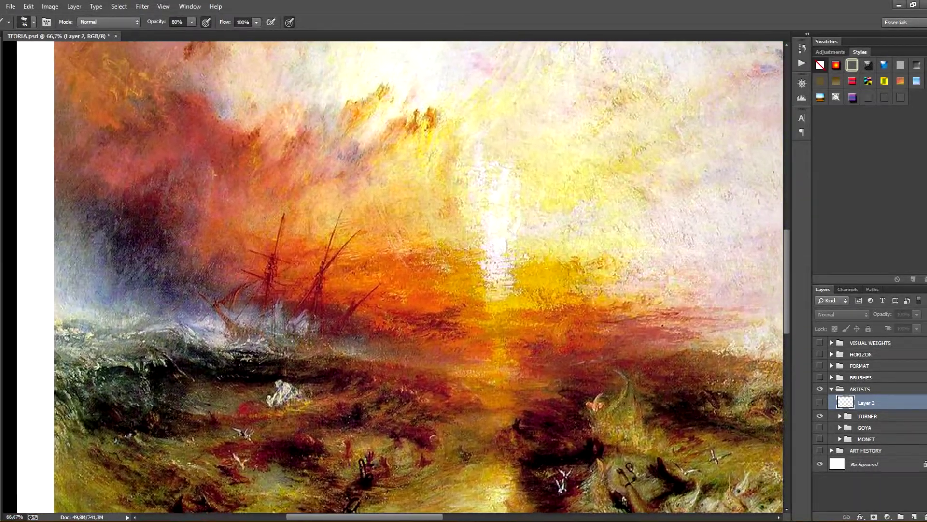
pyautogui.hscroll(1, 393, 281)
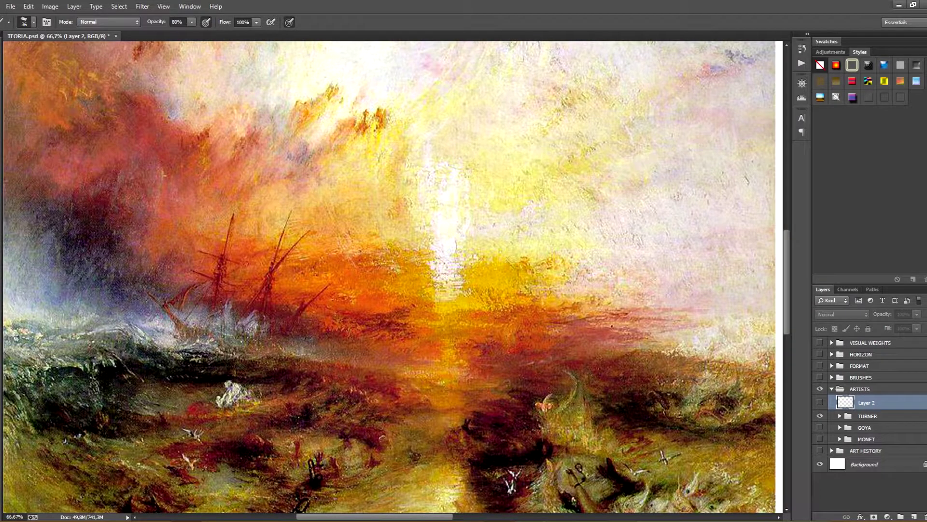
pyautogui.scroll(-3, 391, 277)
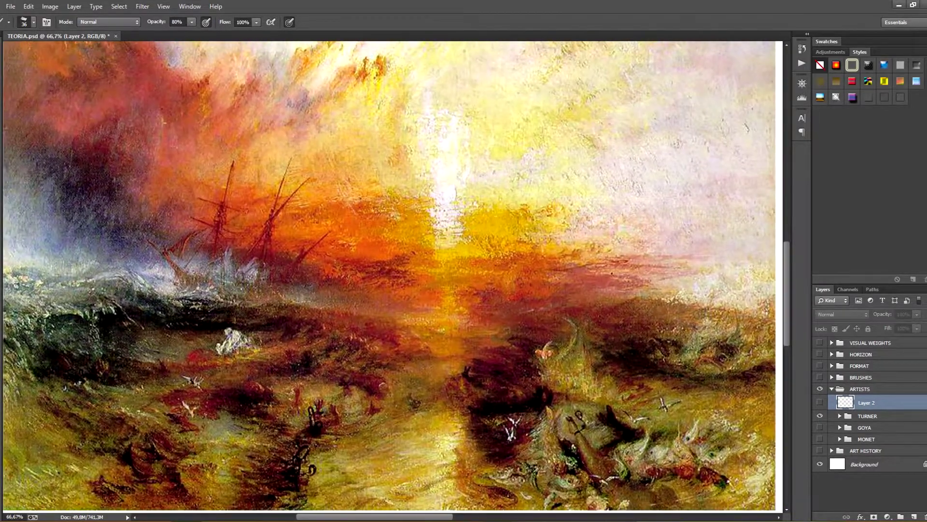
pyautogui.scroll(3, 286, 411)
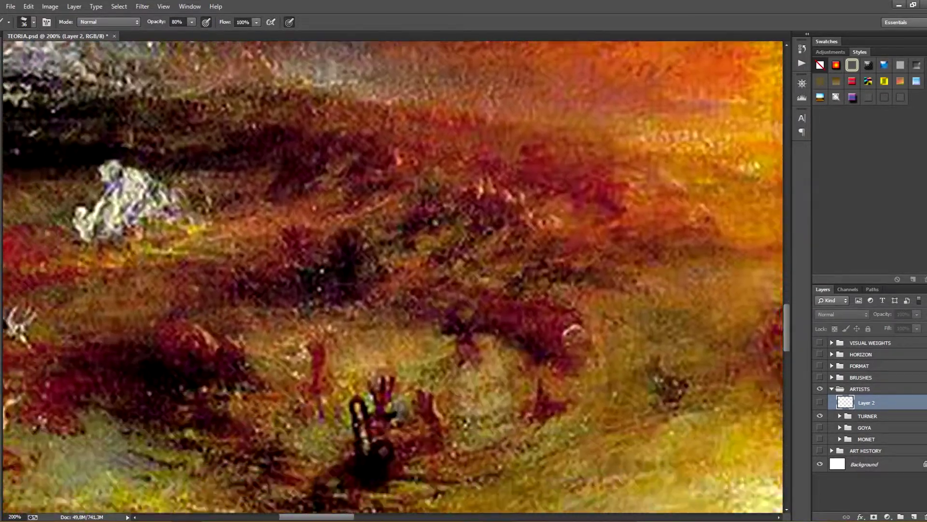
pyautogui.scroll(-3, 393, 277)
pyautogui.hscroll(-10, 393, 276)
pyautogui.scroll(10, 393, 277)
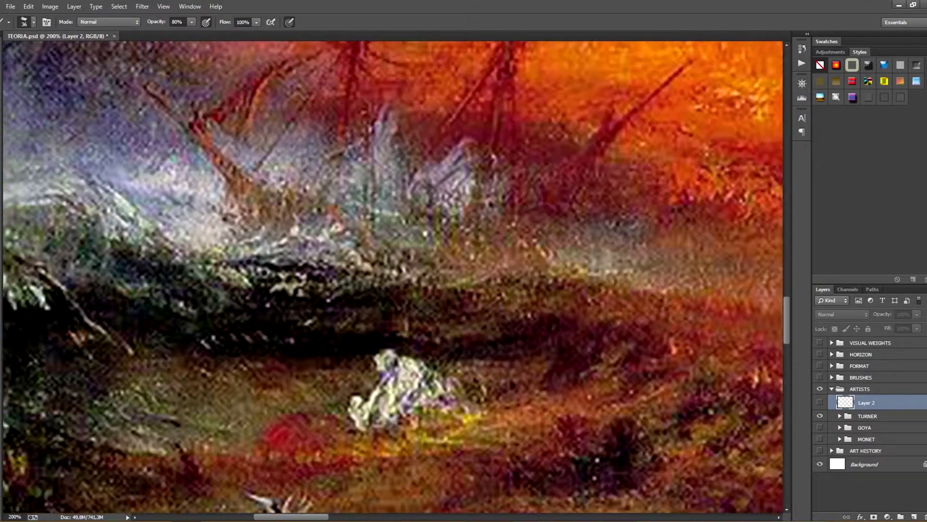
pyautogui.scroll(3, 393, 276)
pyautogui.scroll(3, 393, 277)
pyautogui.scroll(3, 393, 277)
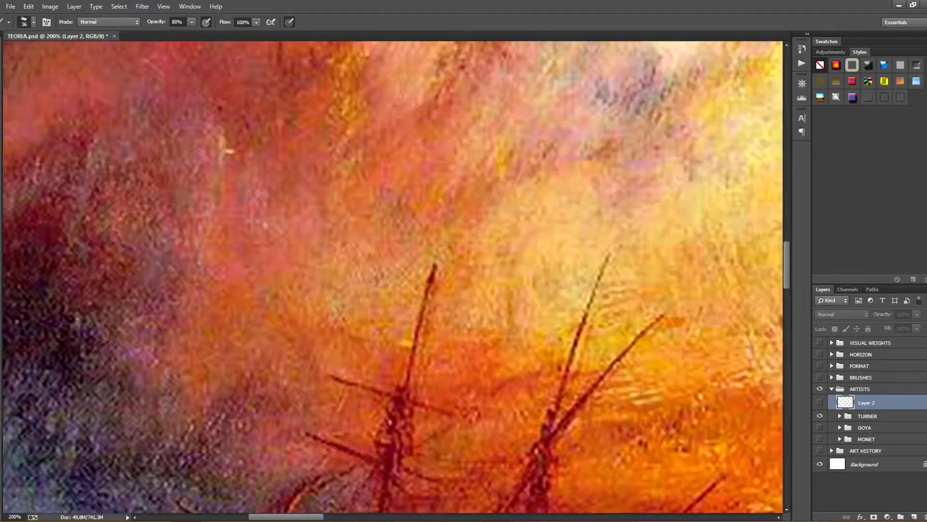
pyautogui.hscroll(5, 393, 277)
pyautogui.hscroll(5, 393, 276)
# Step: Zoom out to the whole Turner painting and scroll around the full William Turner slide
pyautogui.hotkey('ctrl', '-')
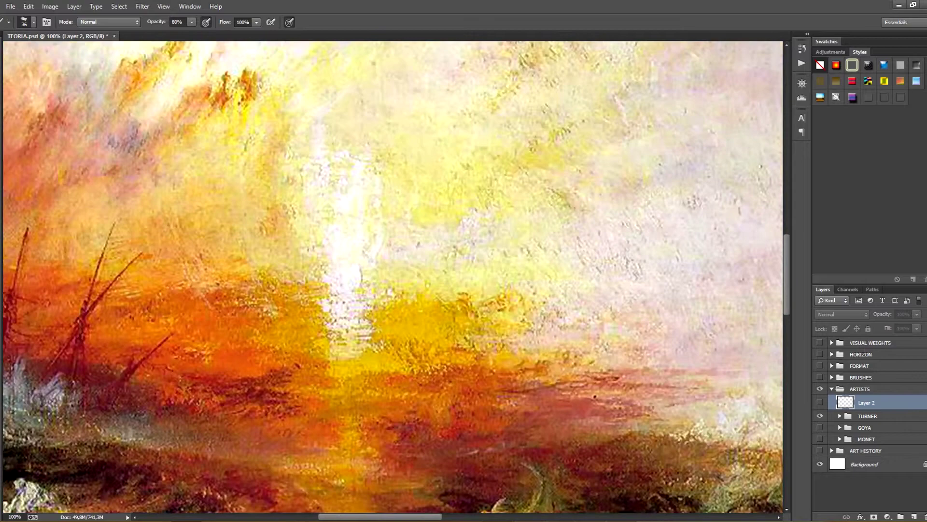
pyautogui.hotkey('ctrl', '-')
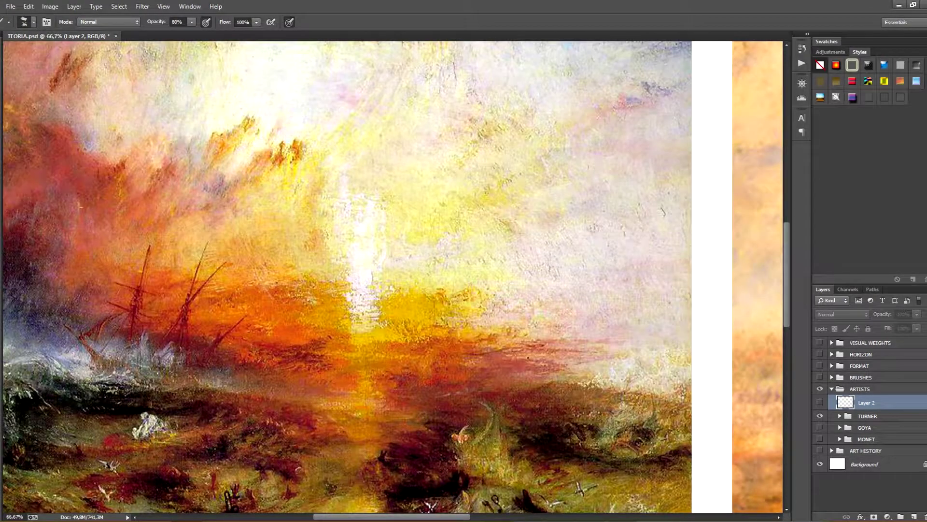
pyautogui.hscroll(3, 393, 277)
pyautogui.hscroll(3, 393, 276)
pyautogui.scroll(-2, 393, 277)
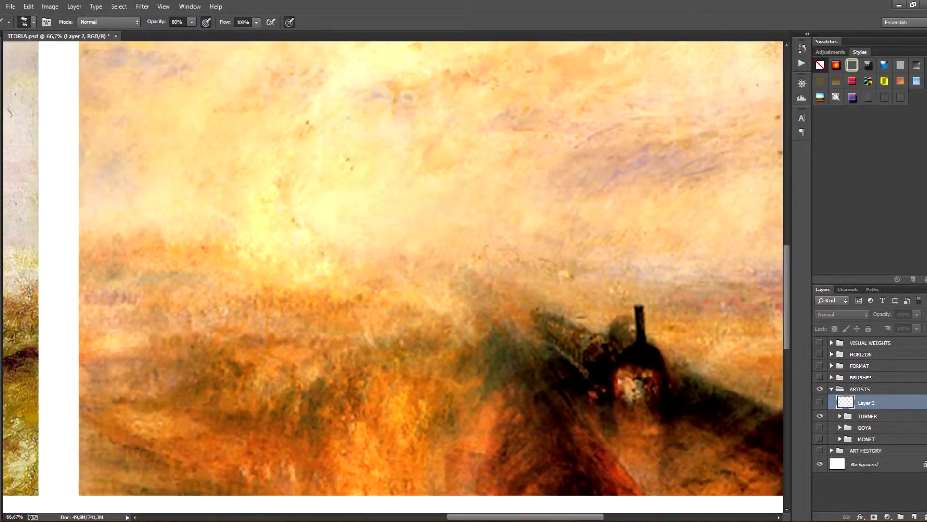
pyautogui.hscroll(1, 393, 277)
pyautogui.scroll(1, 393, 277)
pyautogui.hscroll(2, 393, 277)
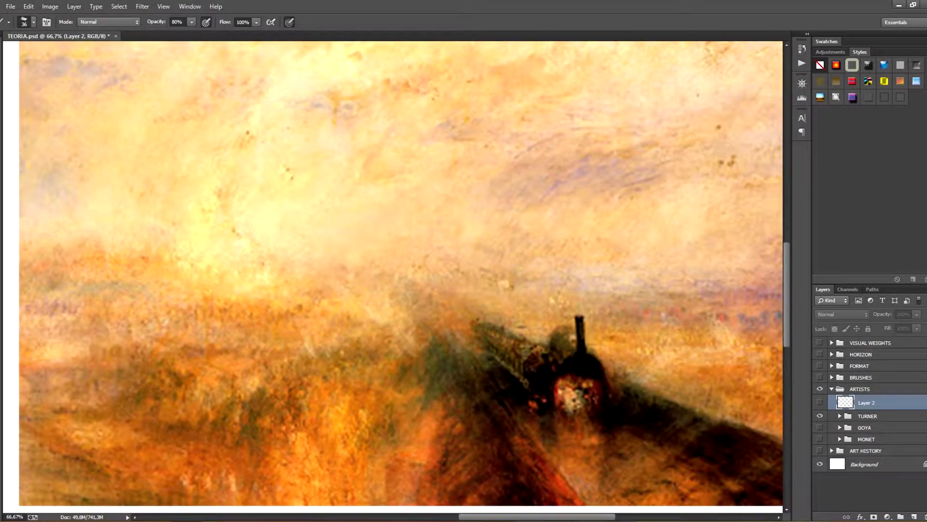
pyautogui.scroll(3, 393, 277)
pyautogui.scroll(2, 393, 277)
pyautogui.scroll(-1, 393, 276)
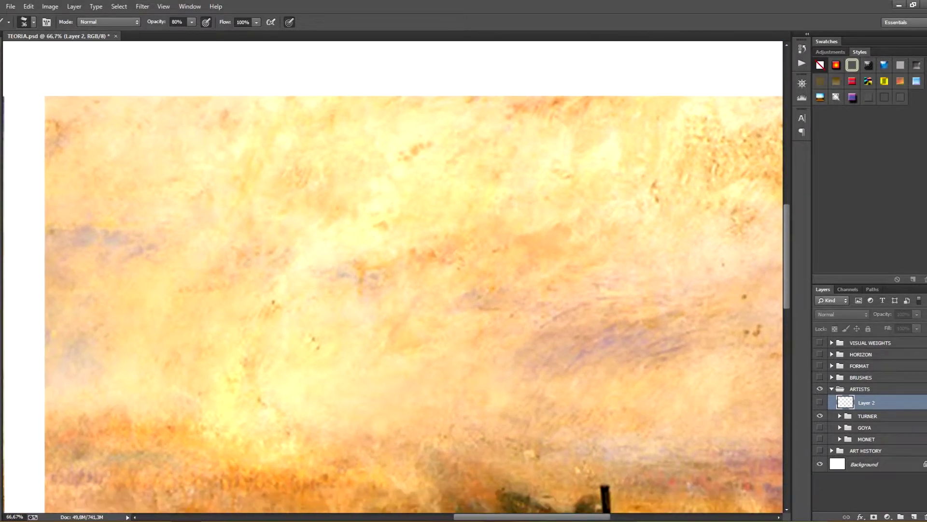
pyautogui.scroll(-2, 393, 277)
pyautogui.hscroll(1, 393, 277)
pyautogui.scroll(1, 412, 330)
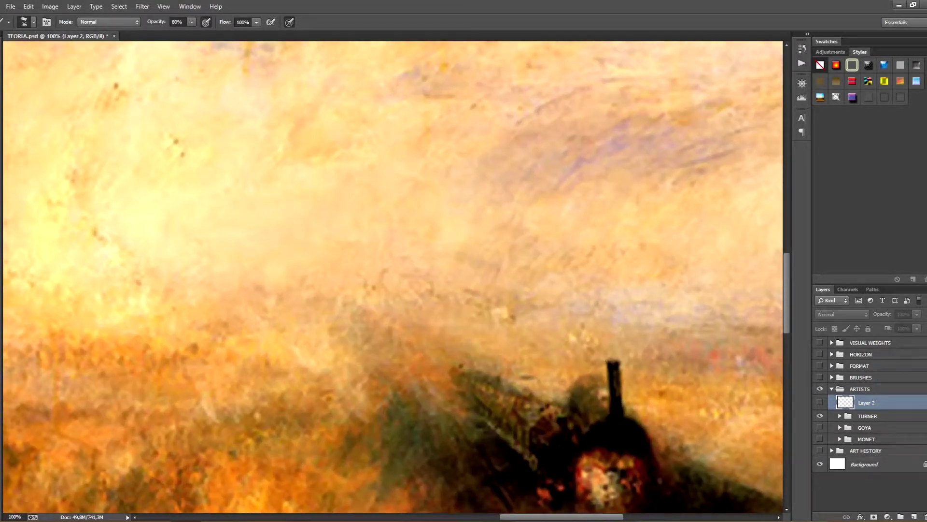
pyautogui.hscroll(3, 394, 276)
pyautogui.scroll(1, 393, 277)
pyautogui.scroll(-2, 393, 276)
pyautogui.hscroll(-1, 393, 277)
pyautogui.scroll(-1, 393, 277)
pyautogui.hscroll(-1, 393, 277)
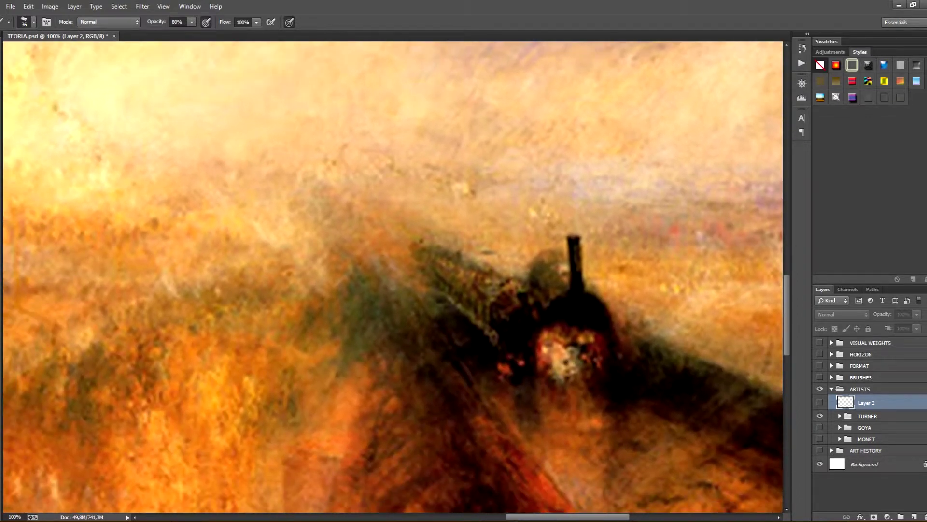
pyautogui.scroll(-2, 393, 277)
pyautogui.scroll(-1, 393, 277)
pyautogui.scroll(-1, 393, 277)
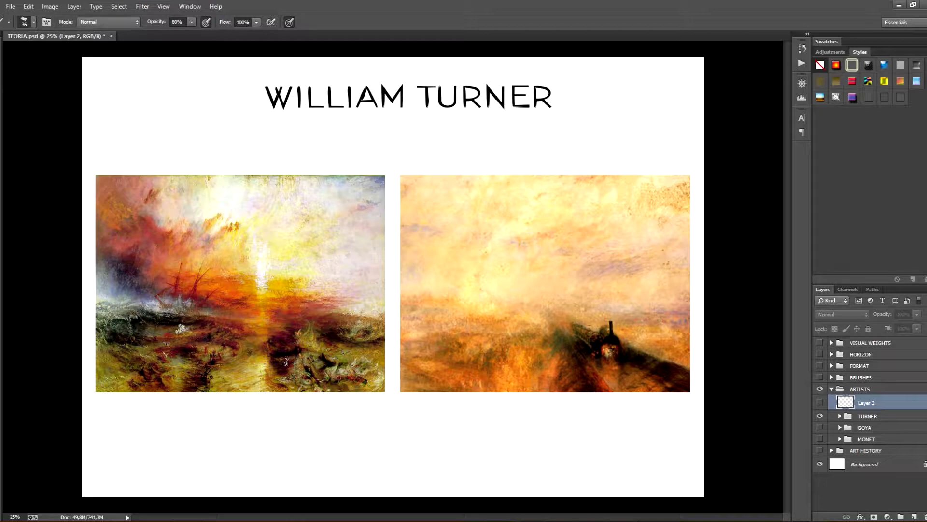
# Step: Hide and collapse ARTISTS, then show the BRUSHES group and its 'I use' brush samples
pyautogui.click(819, 389)
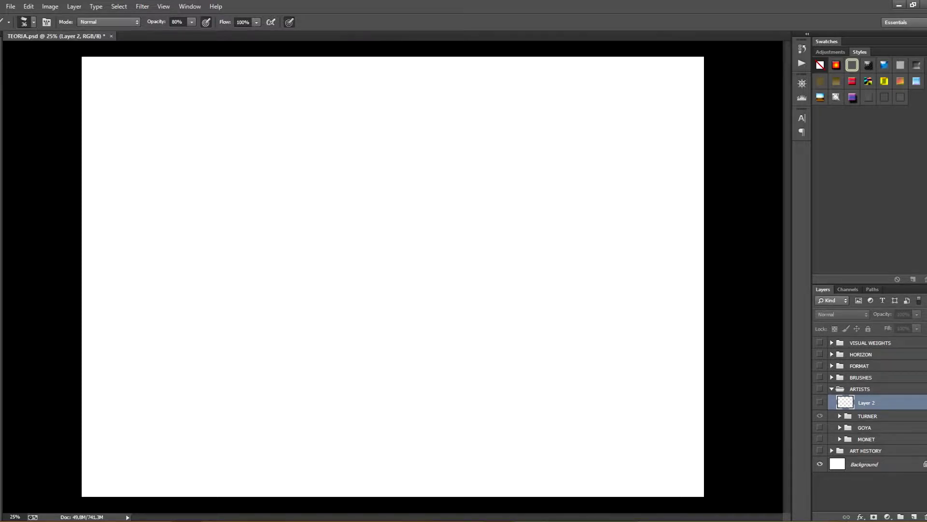
pyautogui.click(831, 389)
pyautogui.click(820, 377)
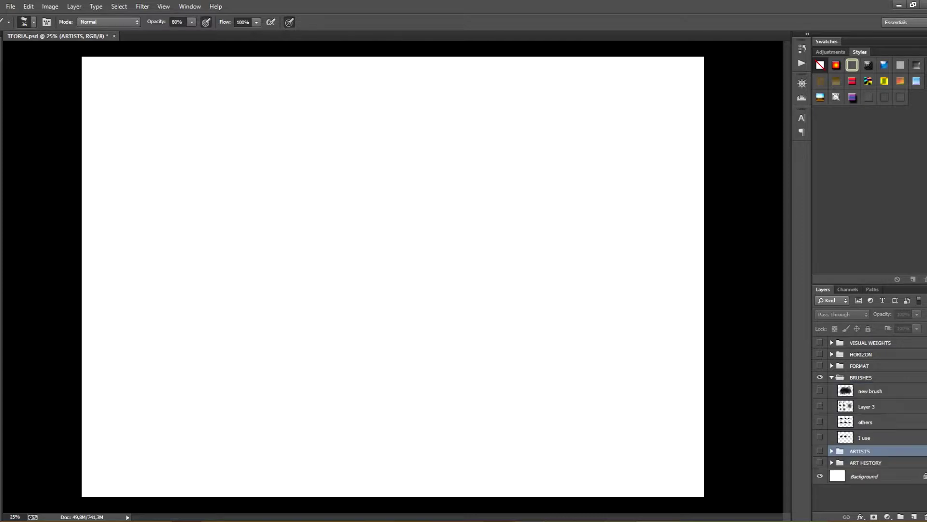
pyautogui.click(820, 437)
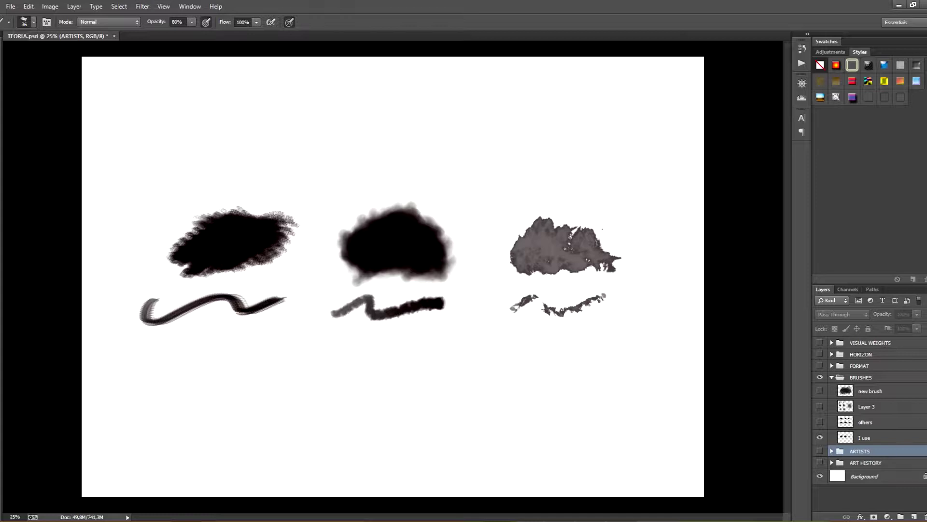
# Step: Pick the 500 px soft round brush and dismiss the hidden-layer error from a test stroke
pyautogui.click(33, 22)
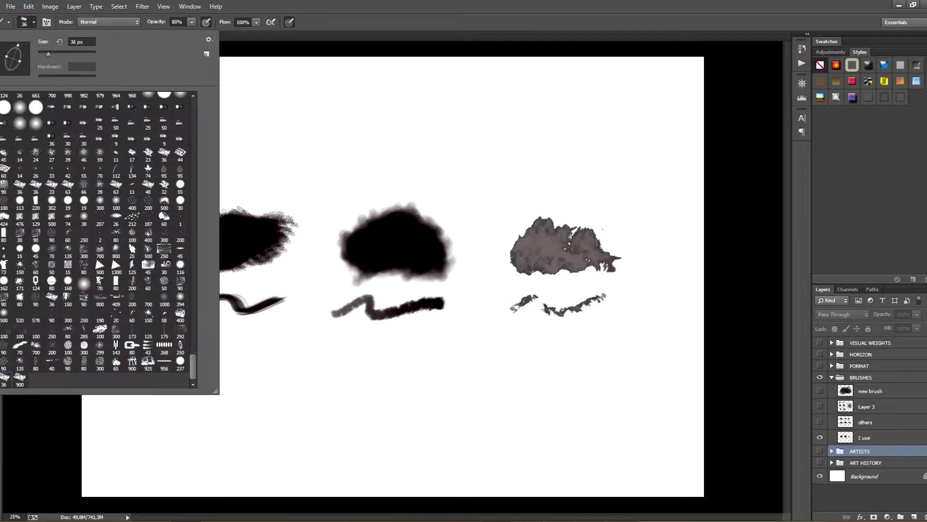
pyautogui.scroll(10, 96, 239)
pyautogui.scroll(10, 97, 239)
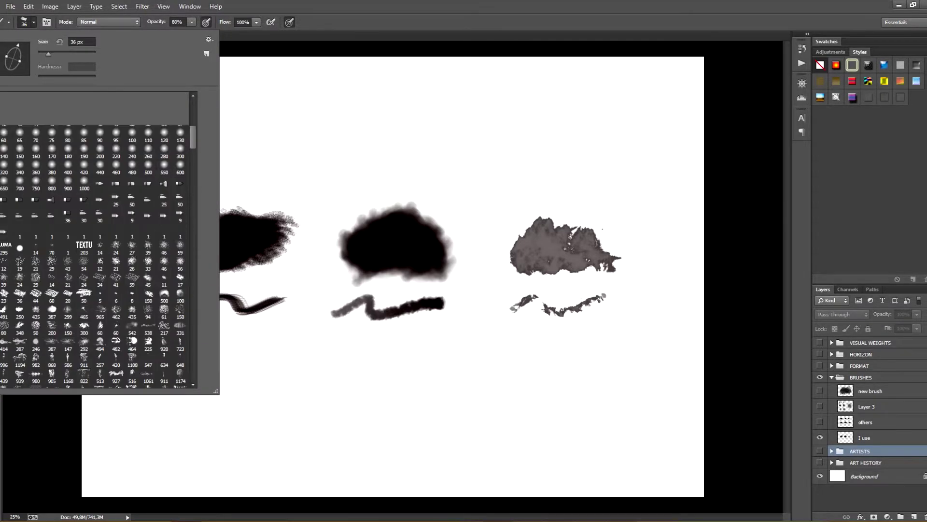
pyautogui.scroll(10, 96, 239)
pyautogui.scroll(5, 97, 239)
pyautogui.scroll(-5, 97, 239)
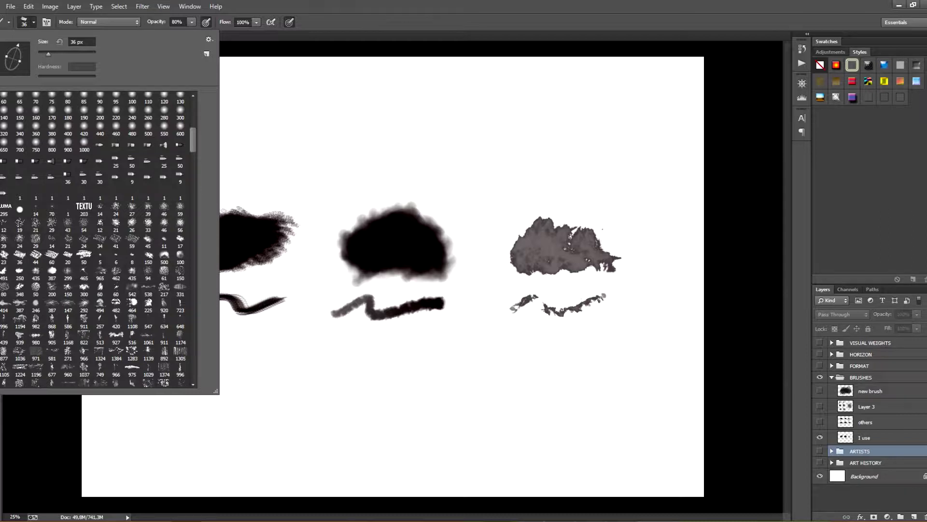
pyautogui.click(164, 254)
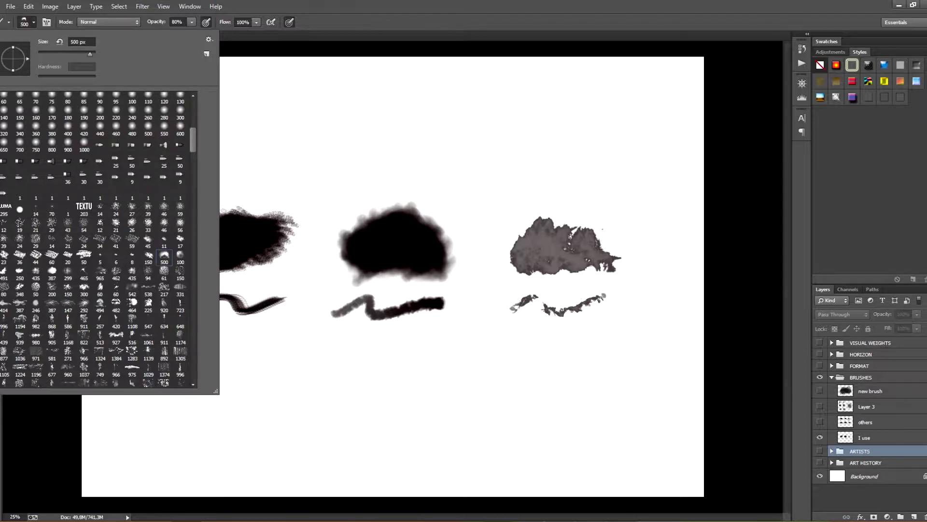
pyautogui.click(387, 145)
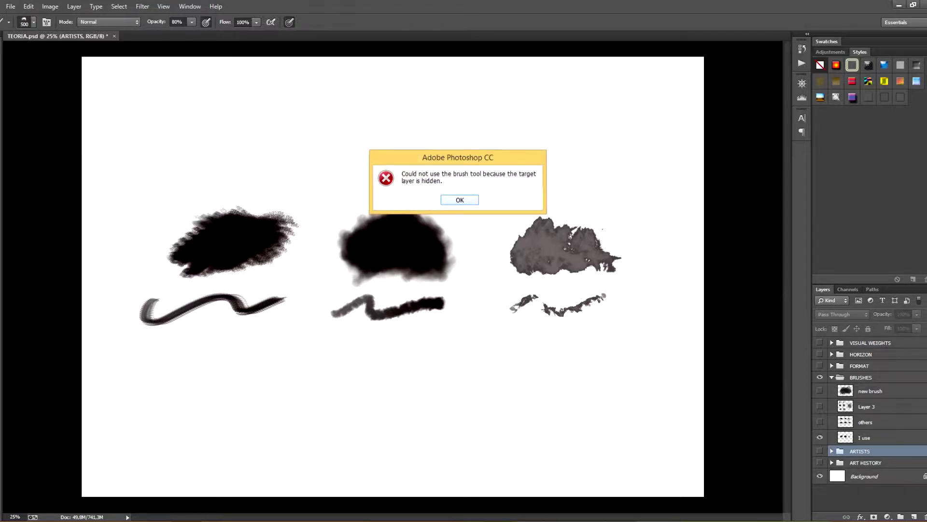
pyautogui.press('Return')
# Step: Add a new empty layer in BRUSHES and paint two grey cloud test strokes, undoing both
pyautogui.click(914, 516)
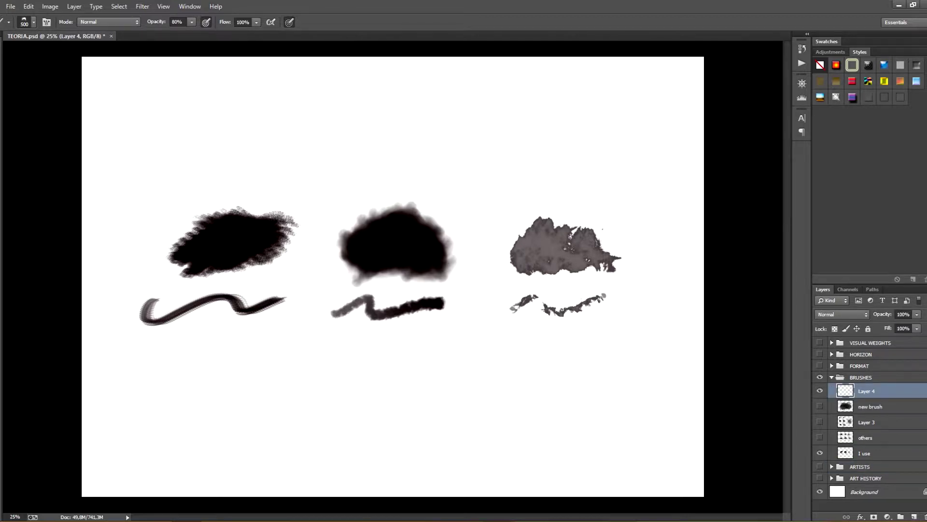
pyautogui.moveTo(536, 154); pyautogui.dragTo(609, 159)
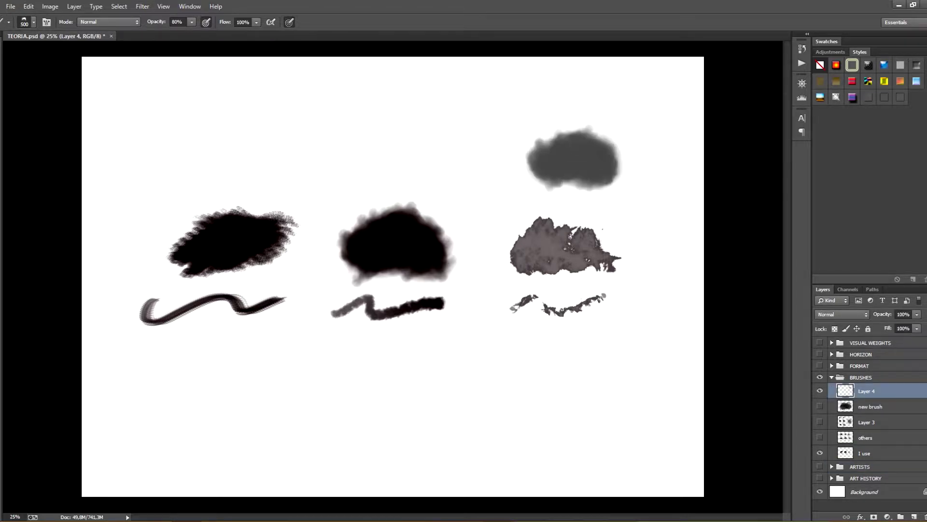
pyautogui.hotkey('ctrl', 'z')
pyautogui.moveTo(345, 155)
pyautogui.mouseDown()
pyautogui.moveTo(425, 149)
pyautogui.moveTo(464, 159)
pyautogui.mouseUp()
pyautogui.hotkey('ctrl', 'z')
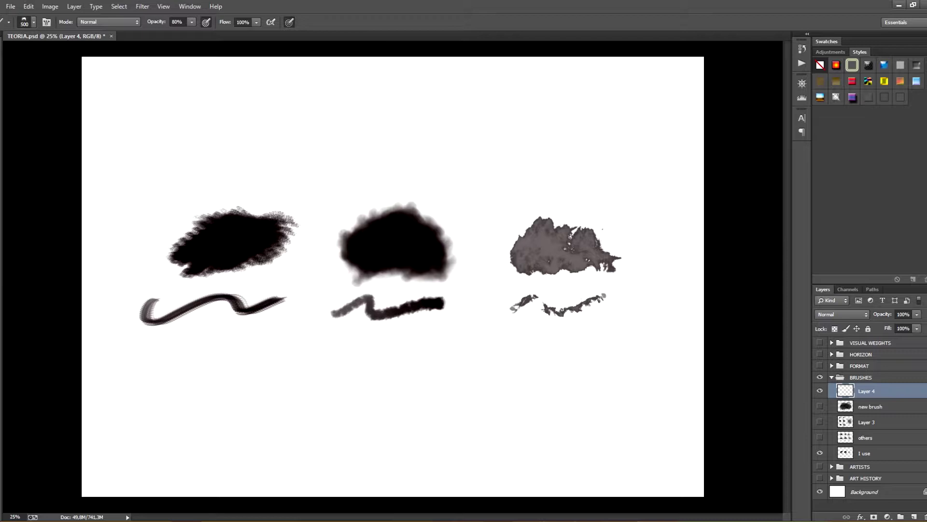
# Step: Switch to the 387 px textured brush and test strokes above the left blob, undoing the top one
pyautogui.click(33, 22)
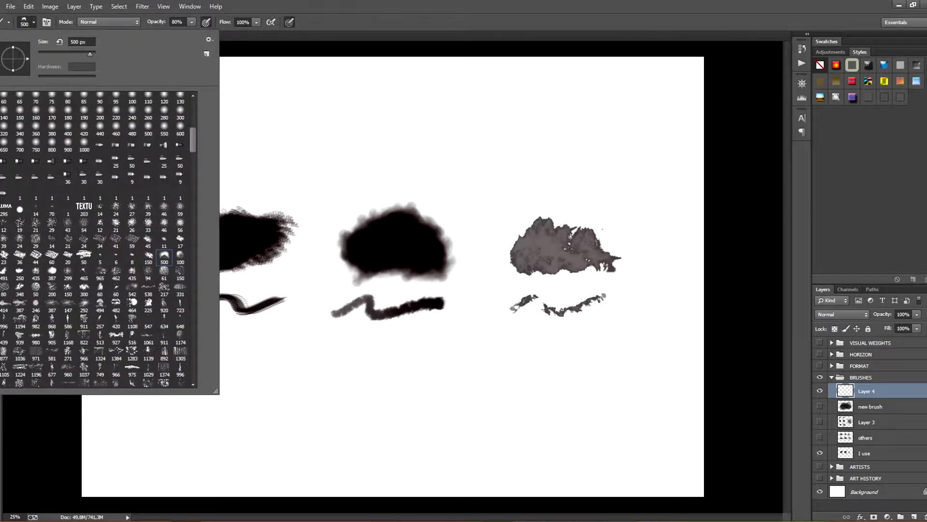
pyautogui.click(20, 302)
pyautogui.click(278, 165)
pyautogui.moveTo(203, 174); pyautogui.dragTo(305, 150)
pyautogui.moveTo(174, 184); pyautogui.dragTo(305, 159)
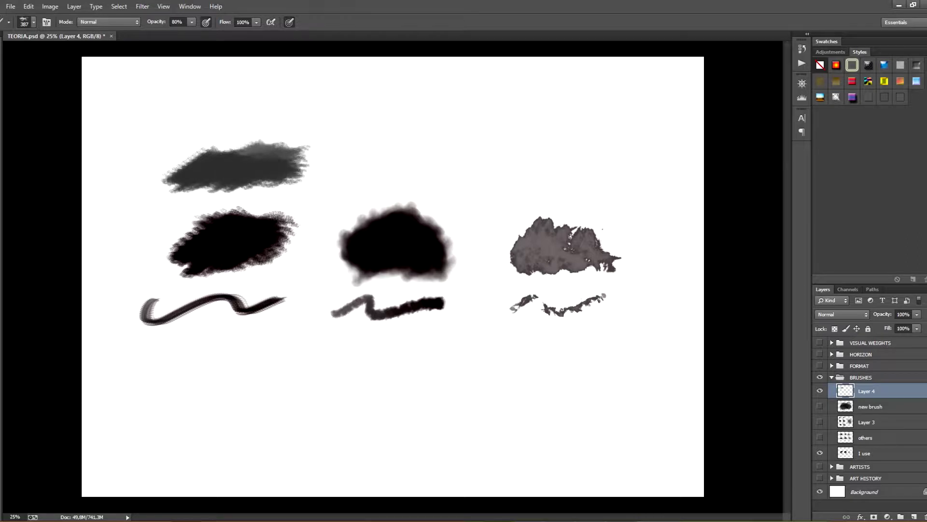
pyautogui.hotkey('ctrl', 'z')
# Step: Try the 414 px preset above the right blob, undo it, then collapse the BRUSHES group
pyautogui.click(34, 22)
pyautogui.press(',')
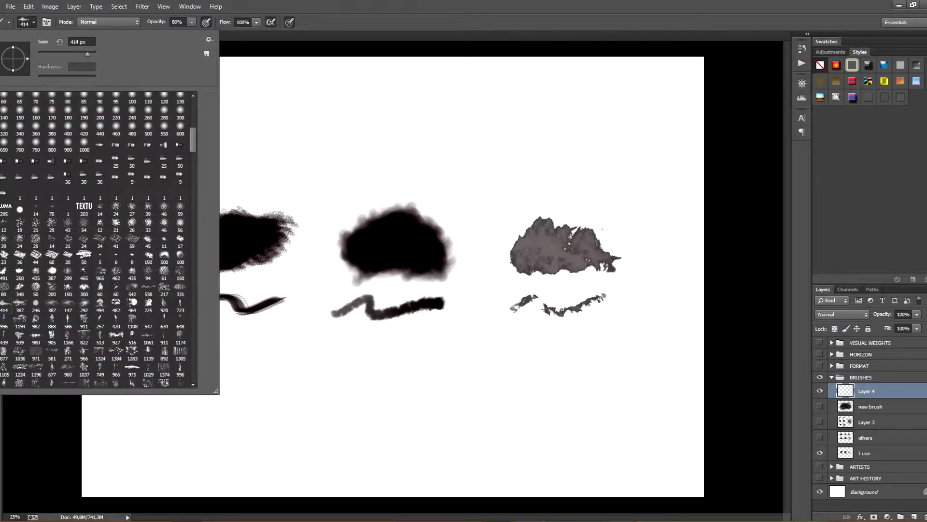
pyautogui.press('Return')
pyautogui.moveTo(526, 193)
pyautogui.mouseDown()
pyautogui.moveTo(580, 164)
pyautogui.moveTo(613, 183)
pyautogui.moveTo(589, 208)
pyautogui.mouseUp()
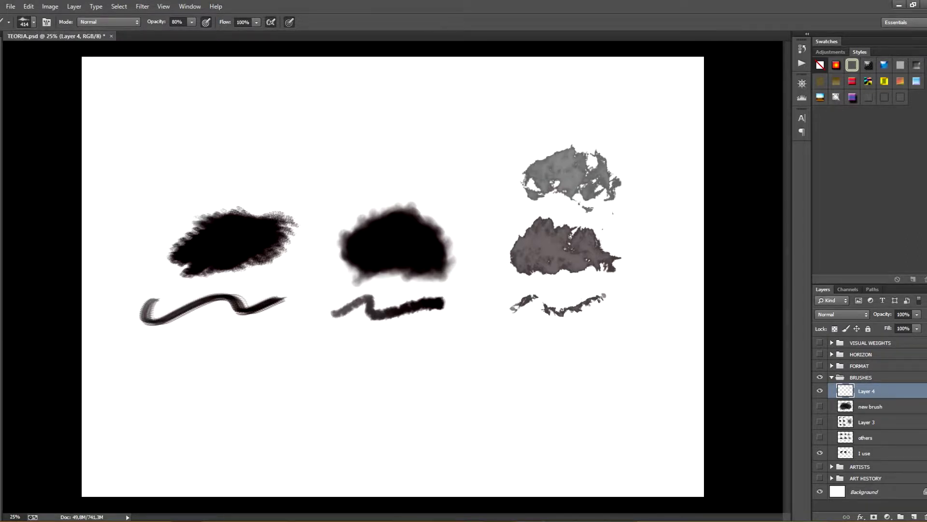
pyautogui.hotkey('ctrl', 'z')
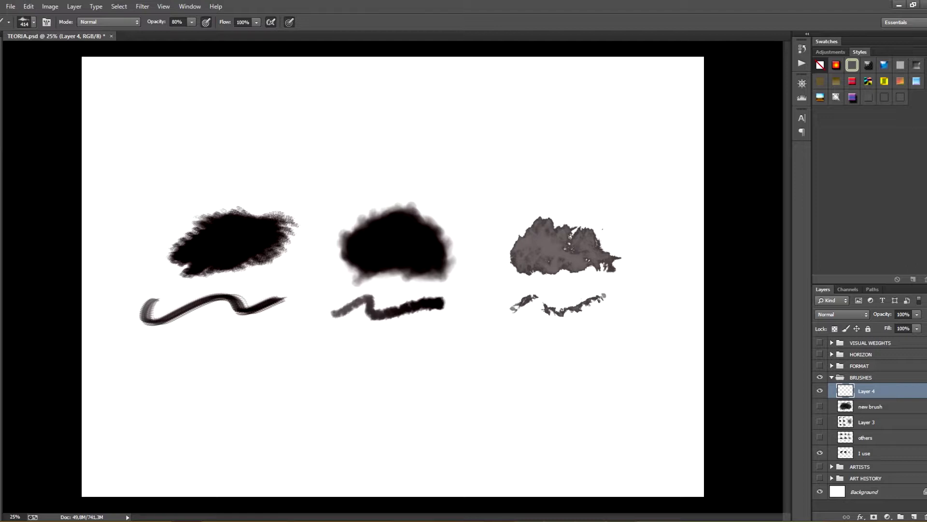
pyautogui.click(861, 377)
pyautogui.click(832, 377)
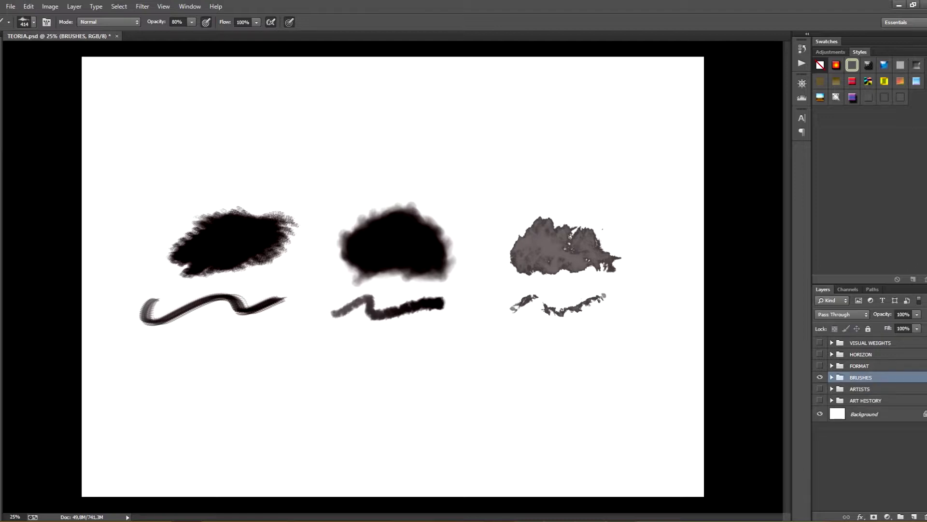
# Step: Expand BRUSHES and view the 'others' then 'Layer 3' brush sample sheets, making Layer 3 active
pyautogui.click(831, 377)
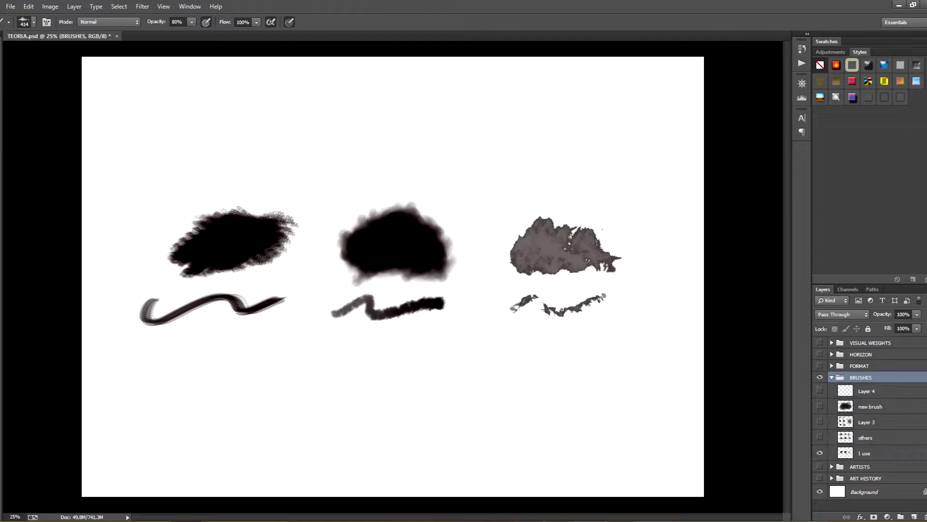
pyautogui.click(820, 452)
pyautogui.click(820, 437)
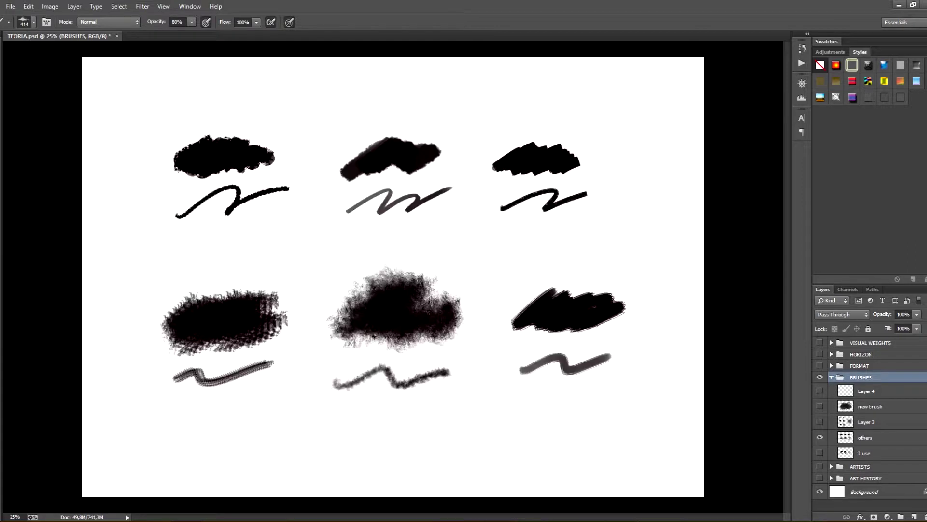
pyautogui.click(865, 437)
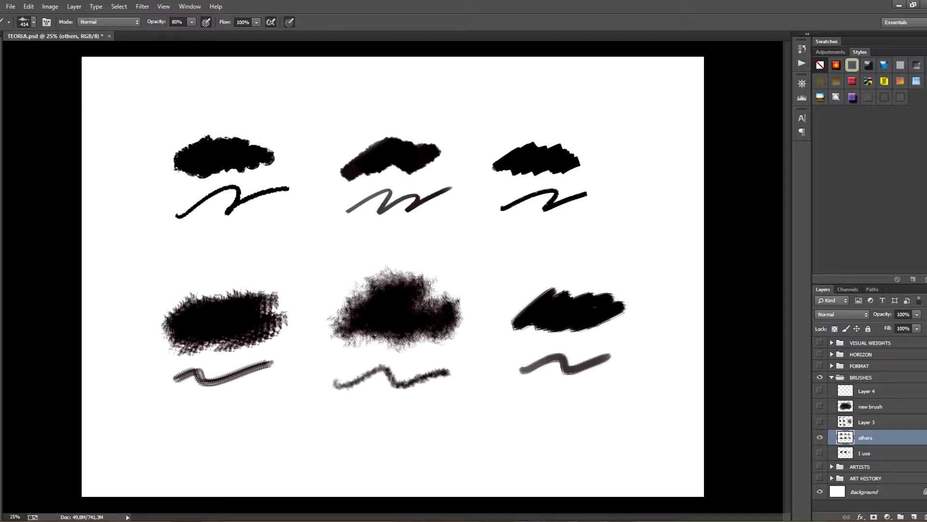
pyautogui.click(820, 437)
pyautogui.click(819, 421)
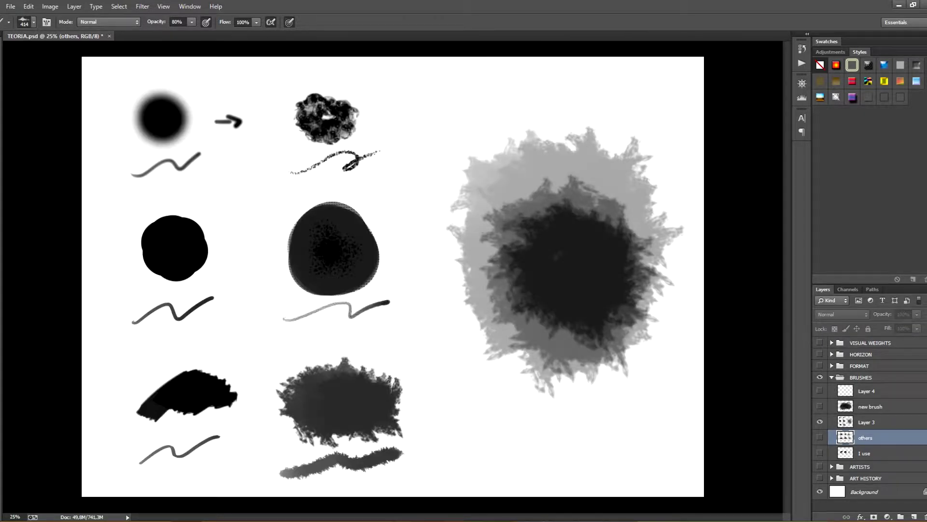
pyautogui.hotkey('alt', ']')
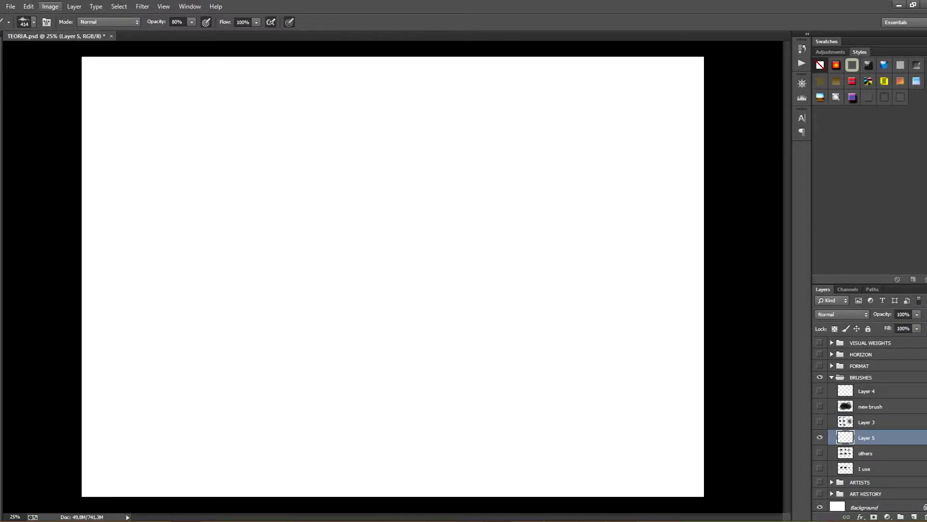
# Step: Pick a soft round brush, shrink it to 90 px, and paint a wavy grey stroke at top-left
pyautogui.click(33, 21)
pyautogui.scroll(2, 96, 242)
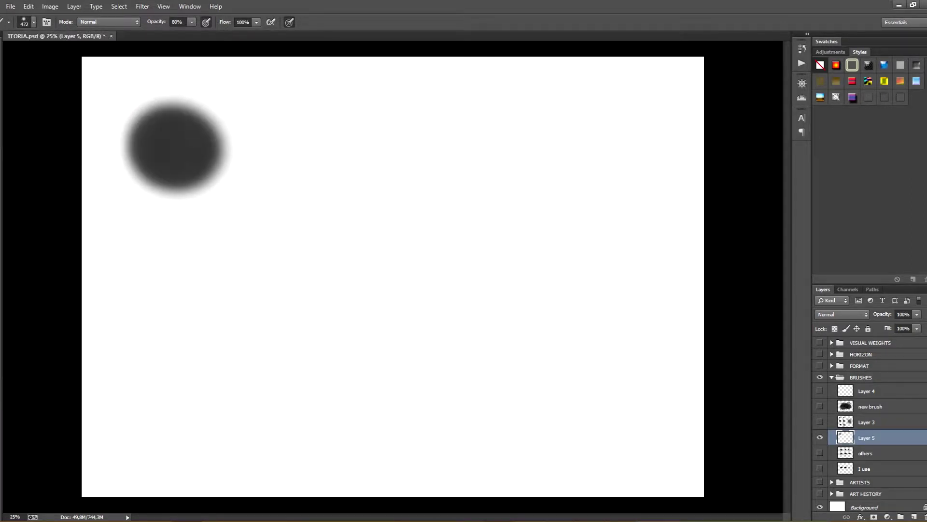
pyautogui.press('[')
pyautogui.moveTo(132, 224); pyautogui.dragTo(227, 217)
# Step: Raise Shape Dynamics size jitter and minimum diameter, and enable Scattering at 48% with more dabs
pyautogui.press('F5')
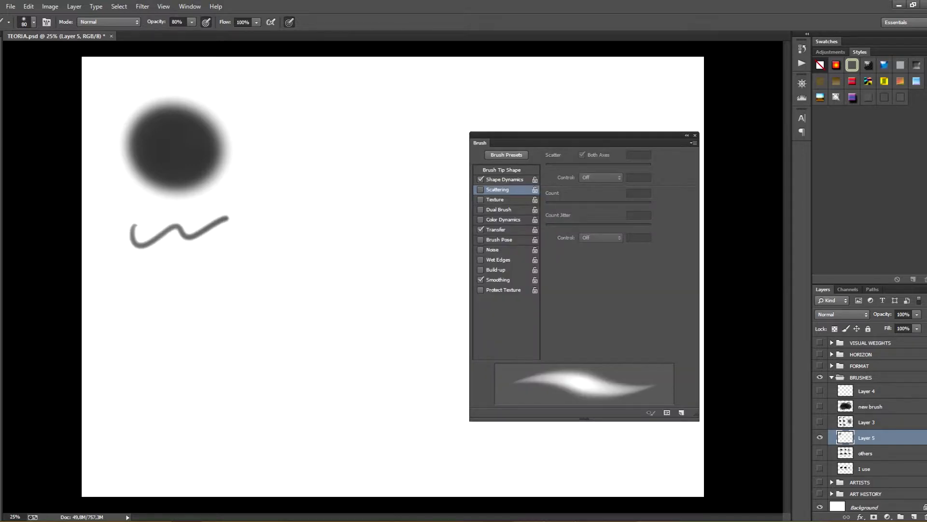
pyautogui.click(505, 179)
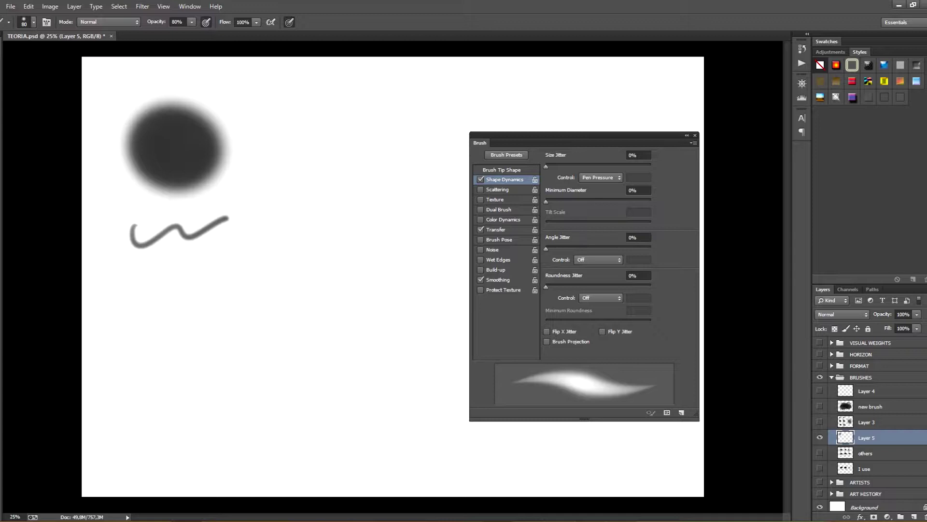
pyautogui.moveTo(546, 166); pyautogui.dragTo(582, 166)
pyautogui.moveTo(546, 201); pyautogui.dragTo(559, 201)
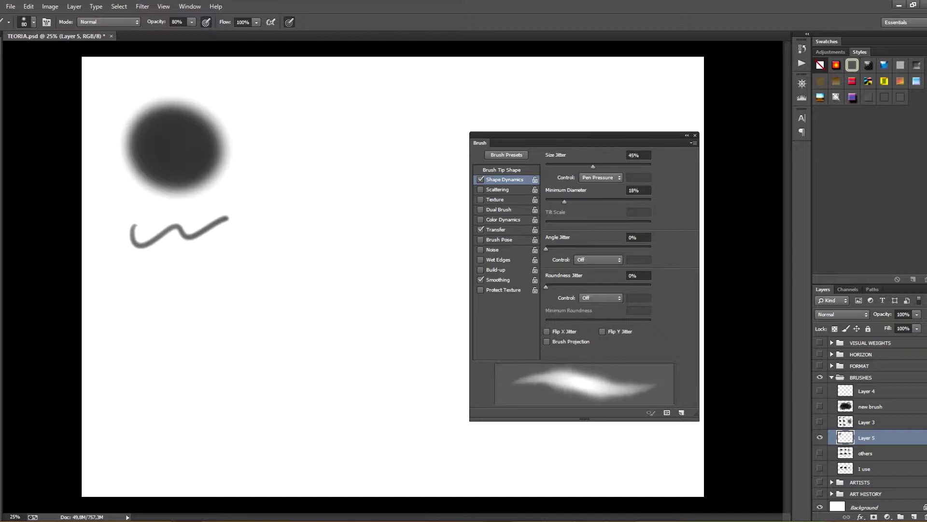
pyautogui.click(497, 189)
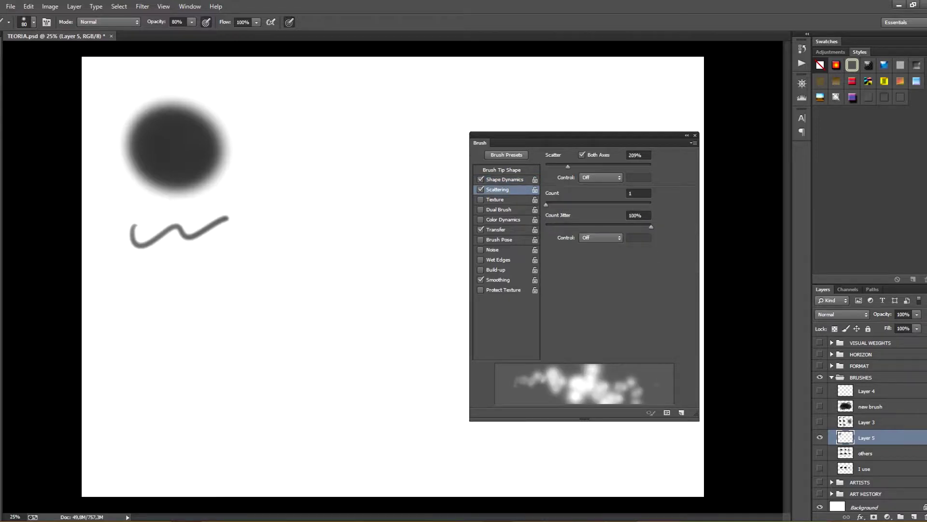
pyautogui.moveTo(568, 166); pyautogui.dragTo(550, 166)
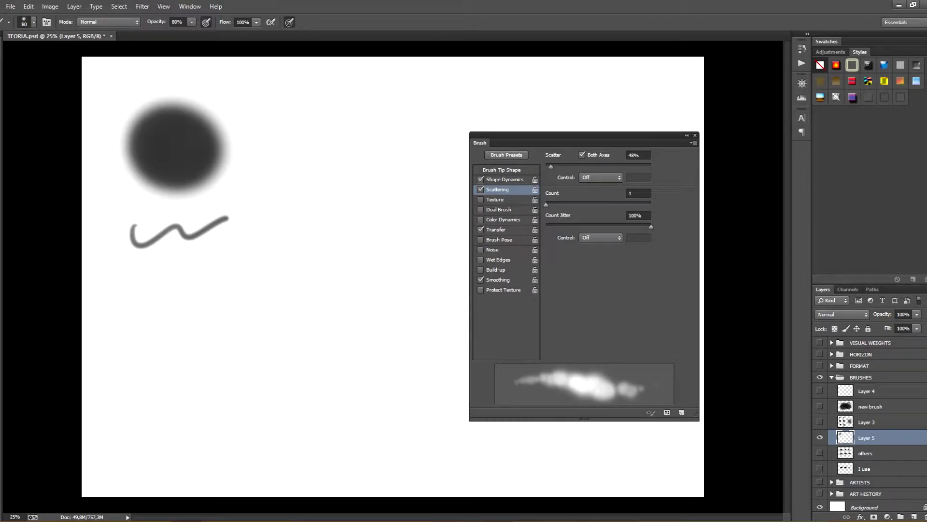
pyautogui.moveTo(545, 204); pyautogui.dragTo(639, 201)
# Step: Enable Texture with raised brightness and contrast, plus a 69 px Dual Brush with wide spacing and scatter
pyautogui.click(495, 199)
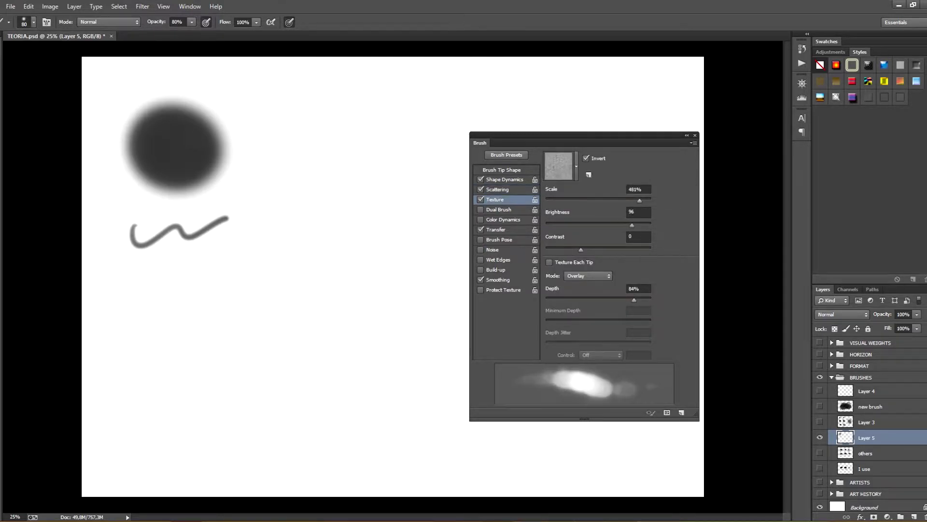
pyautogui.moveTo(601, 224); pyautogui.dragTo(622, 225)
pyautogui.moveTo(581, 250); pyautogui.dragTo(586, 249)
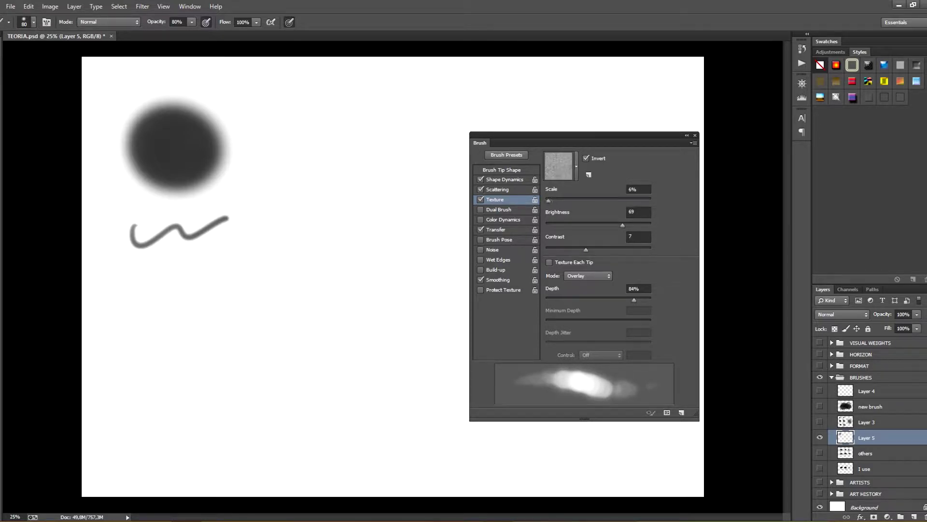
pyautogui.click(498, 210)
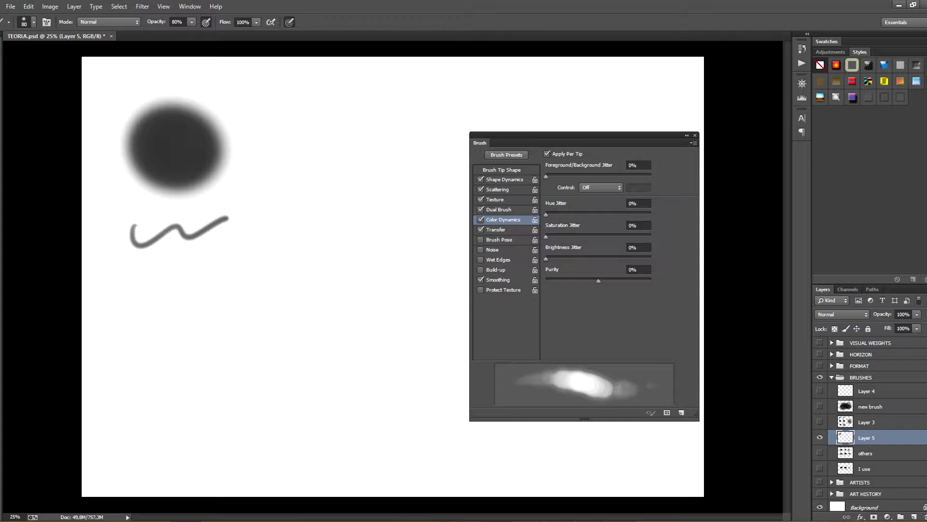
pyautogui.click(498, 209)
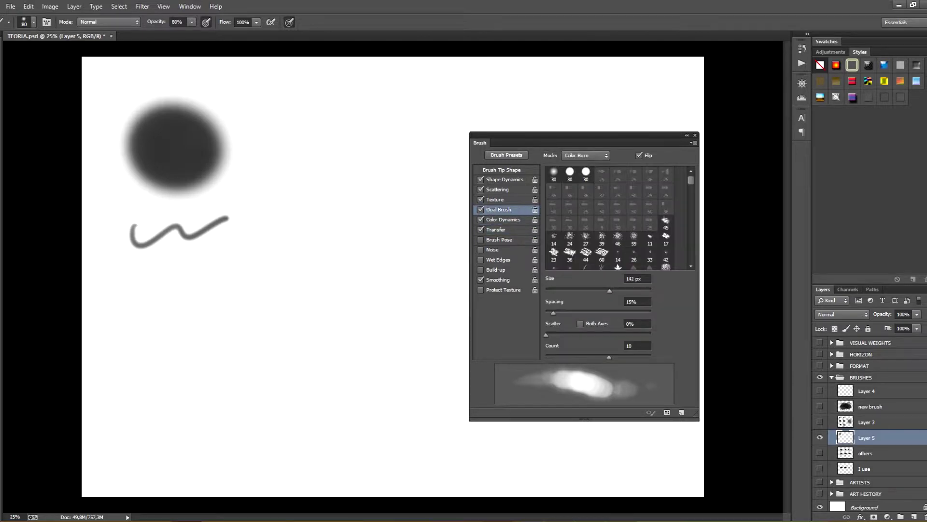
pyautogui.moveTo(610, 290)
pyautogui.mouseDown()
pyautogui.moveTo(581, 290)
pyautogui.moveTo(612, 313)
pyautogui.mouseUp()
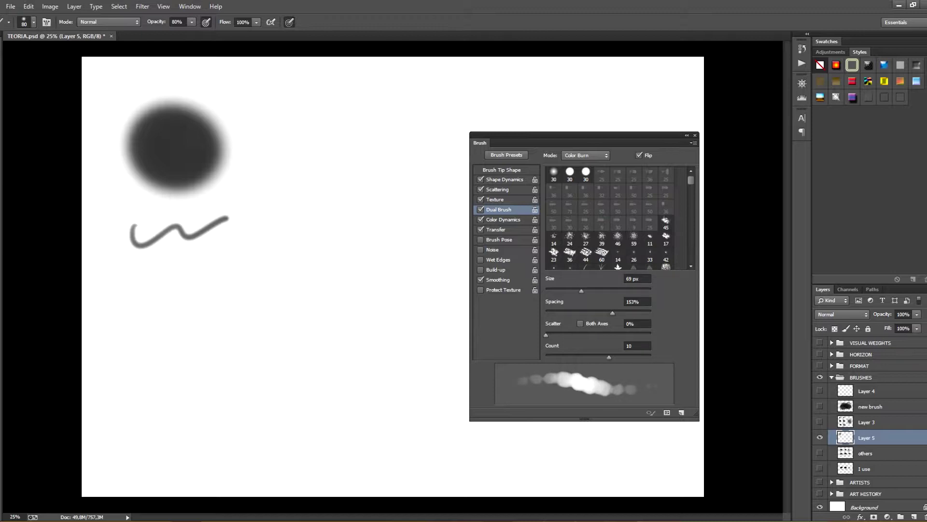
pyautogui.moveTo(546, 334); pyautogui.dragTo(564, 334)
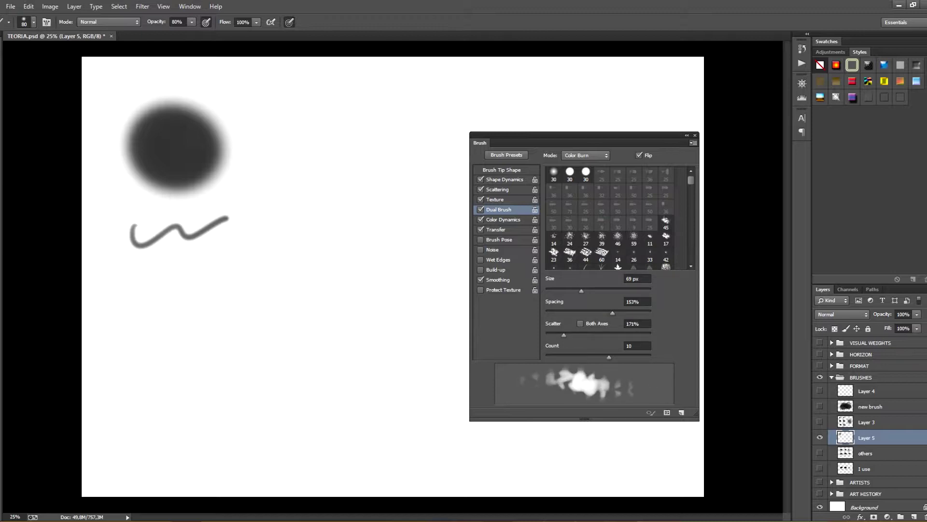
# Step: Try a test stroke, undo it, and greatly enlarge the brush
pyautogui.press('F5')
pyautogui.moveTo(186, 331); pyautogui.dragTo(195, 352)
pyautogui.hotkey('ctrl', 'z')
pyautogui.press(']')
pyautogui.press(']')
pyautogui.press(']')
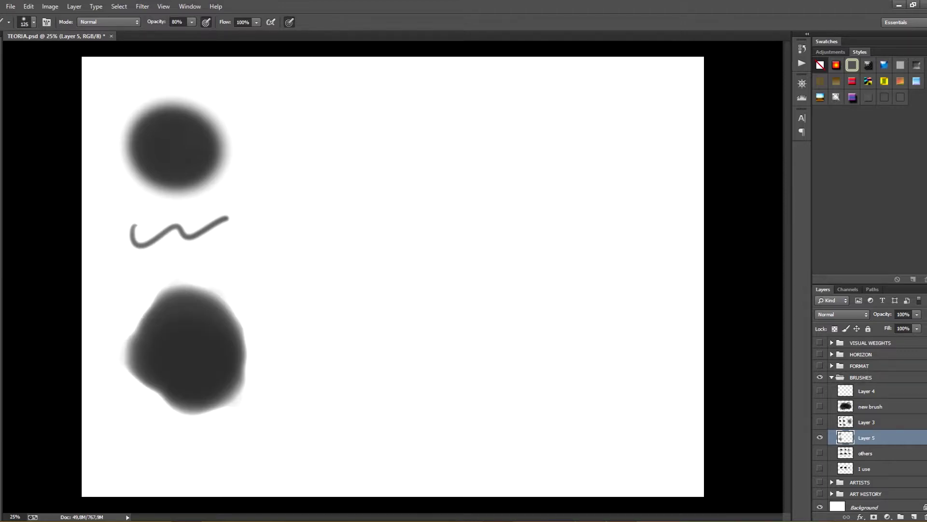
# Step: Paint a scattered stroke below the big blob, then switch to a hard round brush at 244 px
pyautogui.press('[')
pyautogui.press('[')
pyautogui.moveTo(132, 454); pyautogui.dragTo(241, 434)
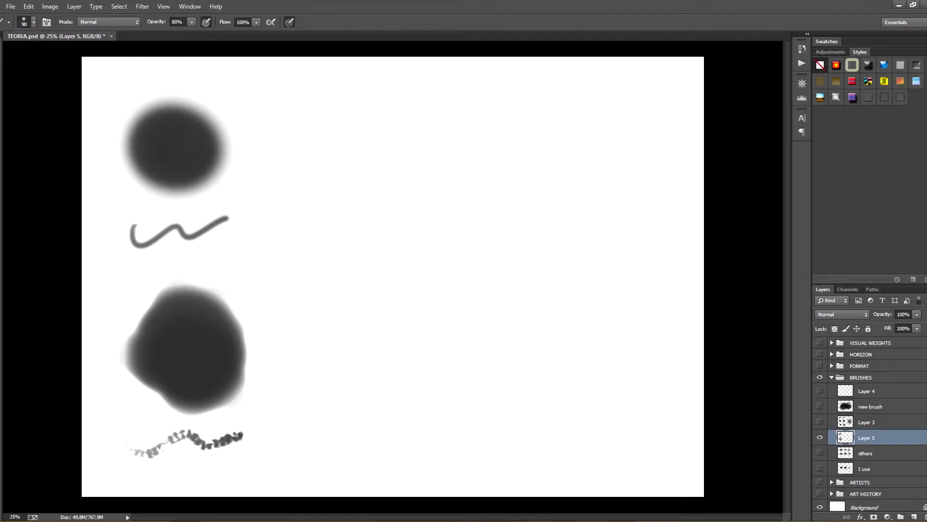
pyautogui.click(34, 22)
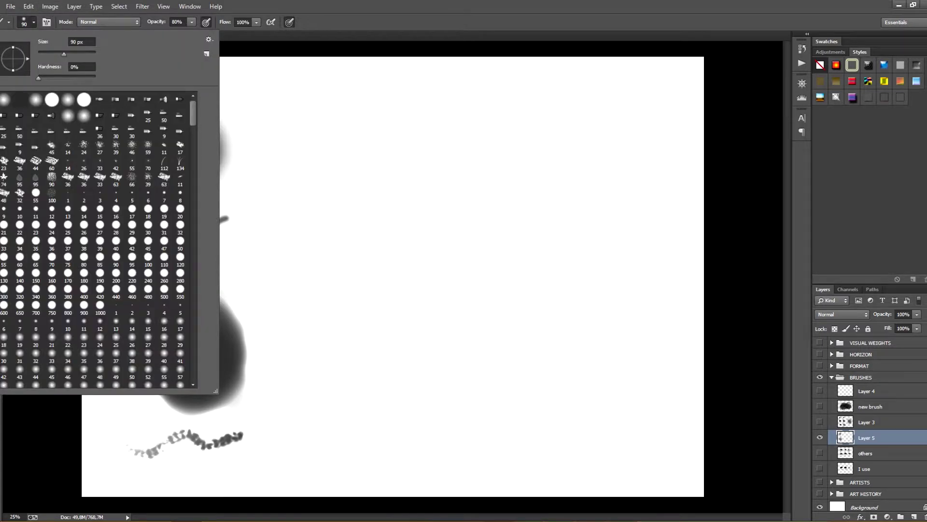
pyautogui.doubleClick(82, 41)
pyautogui.write('244')
pyautogui.press('Return')
# Step: Paint a hard dark blob near the top centre and a thin 40 px wavy line beneath it
pyautogui.moveTo(358, 145)
pyautogui.mouseDown()
pyautogui.moveTo(386, 128)
pyautogui.moveTo(367, 155)
pyautogui.moveTo(367, 114)
pyautogui.moveTo(343, 140)
pyautogui.mouseUp()
pyautogui.press('[')
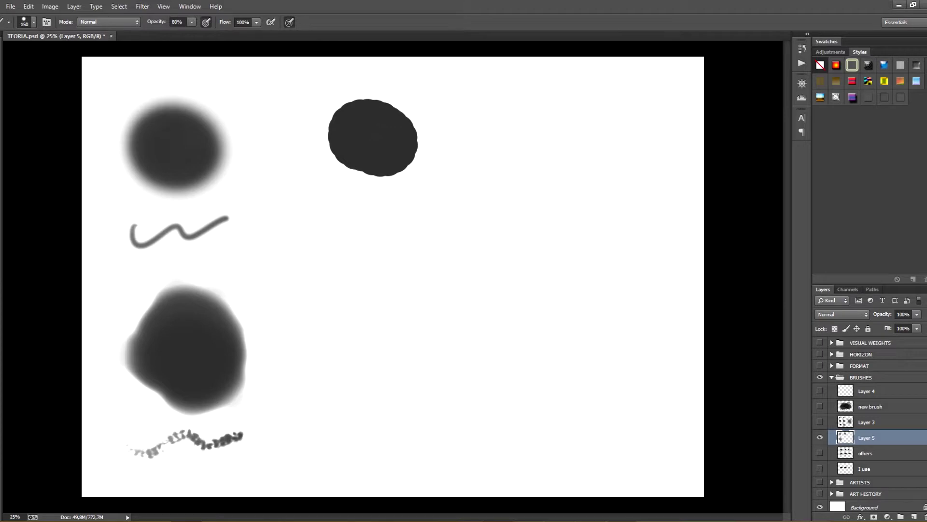
pyautogui.press('[')
pyautogui.press('[')
pyautogui.press('[')
pyautogui.moveTo(334, 233); pyautogui.dragTo(421, 207)
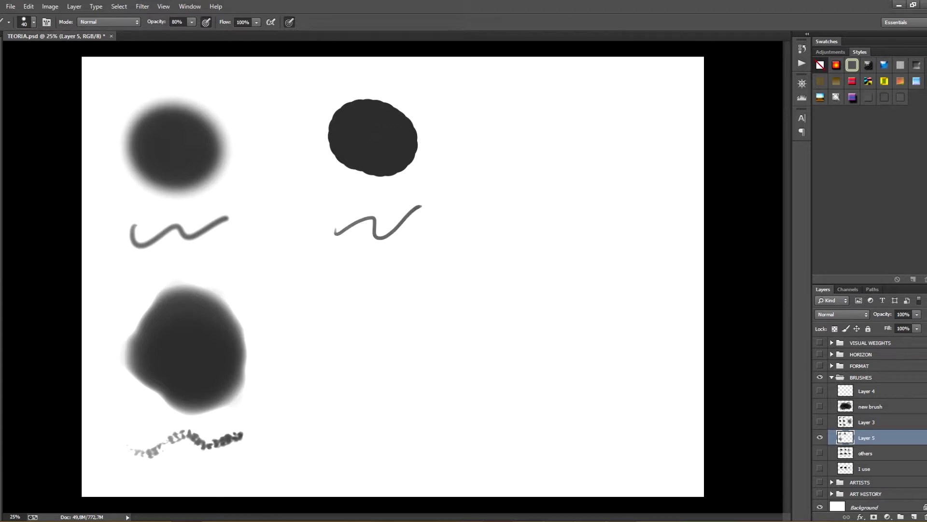
pyautogui.click(46, 21)
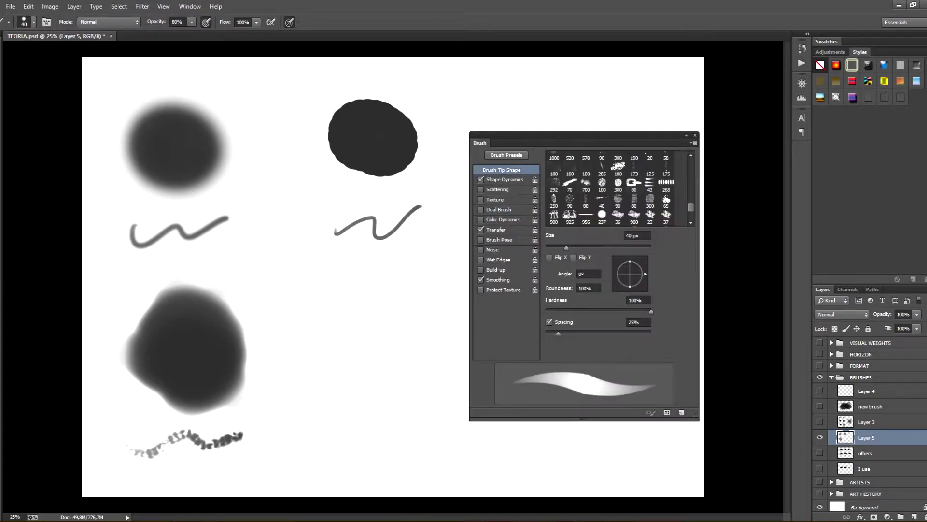
# Step: Set the brush tip to a 70° angle and 60% roundness, with size jitter and 30% minimum diameter
pyautogui.click(588, 274)
pyautogui.write('70')
pyautogui.press('Tab')
pyautogui.write('60')
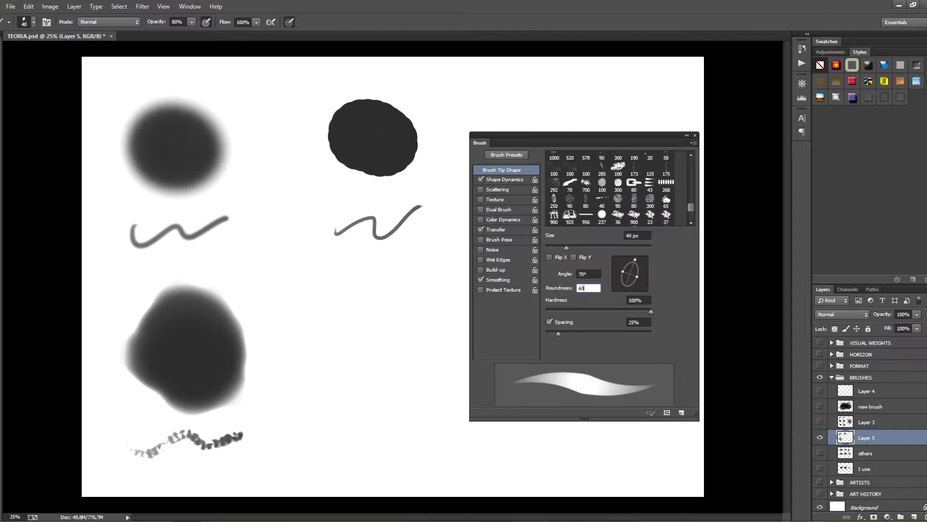
pyautogui.click(505, 179)
pyautogui.moveTo(546, 166); pyautogui.dragTo(576, 167)
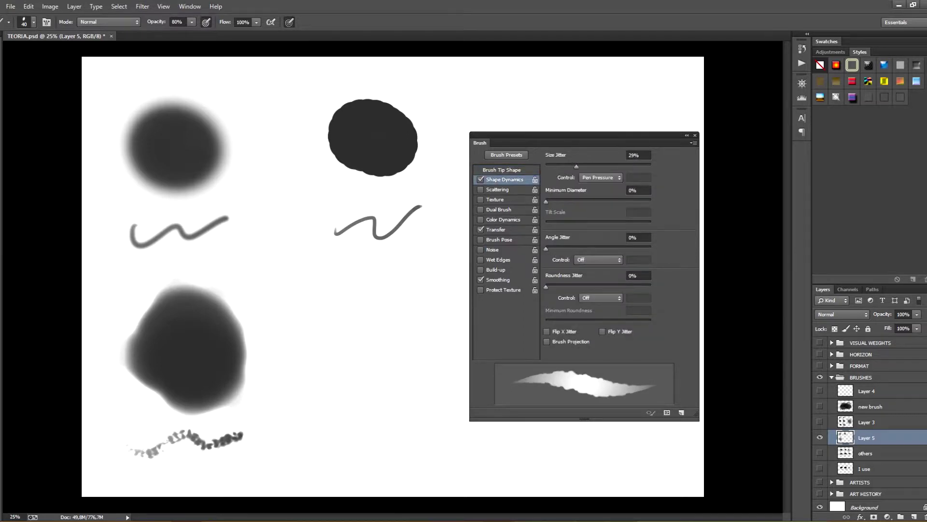
pyautogui.moveTo(545, 201); pyautogui.dragTo(577, 201)
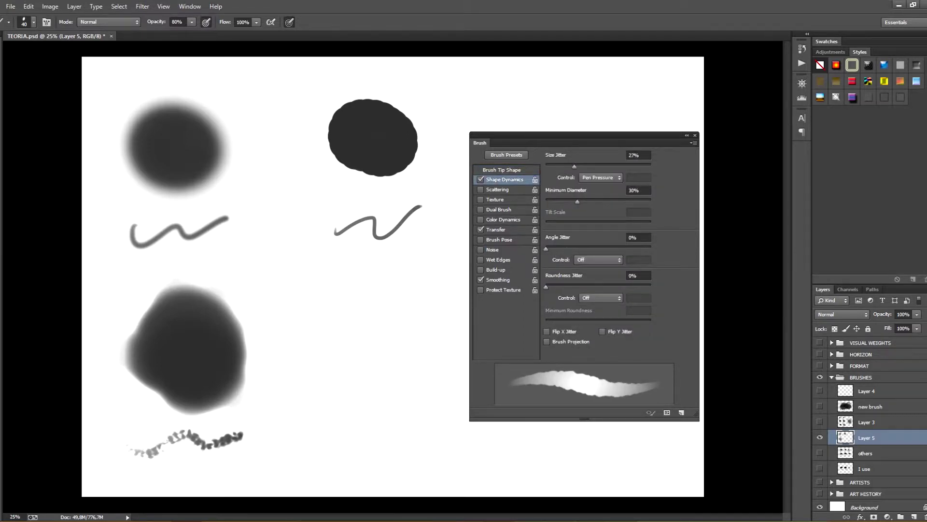
pyautogui.moveTo(546, 248); pyautogui.dragTo(587, 248)
# Step: Enable Scattering and Texture with the crumpled pattern, and close the Brush panel
pyautogui.click(497, 189)
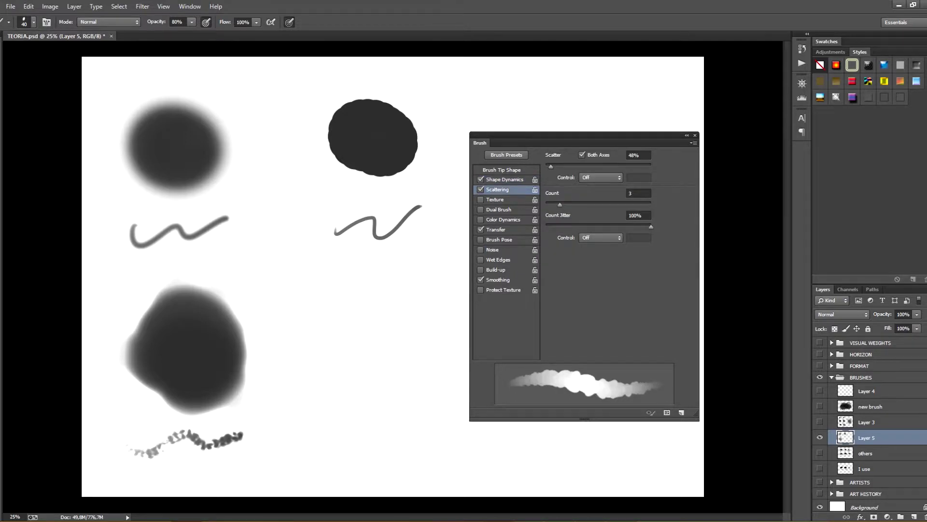
pyautogui.click(495, 199)
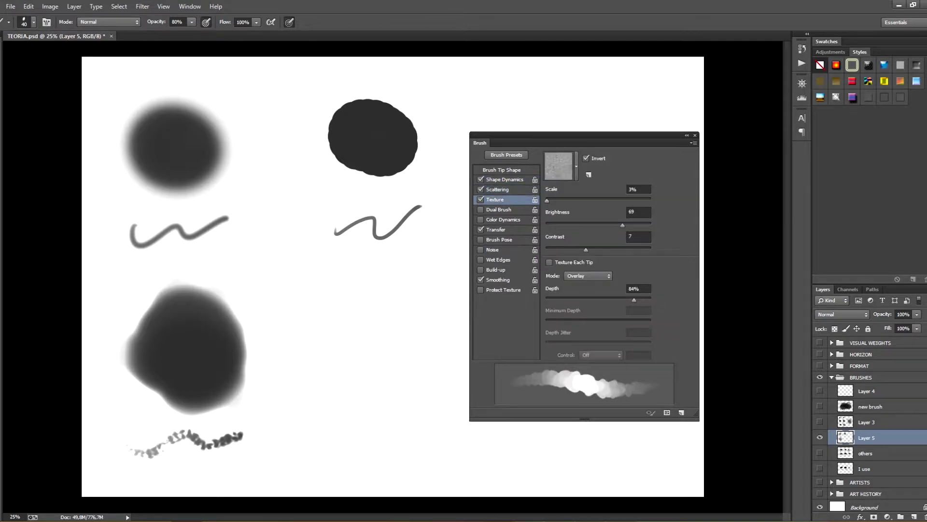
pyautogui.click(576, 166)
pyautogui.click(592, 212)
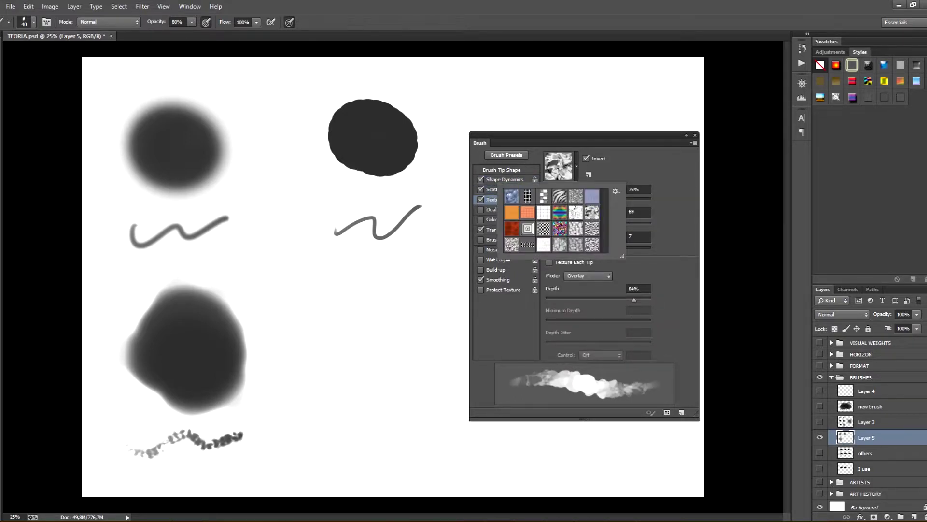
pyautogui.press('Return')
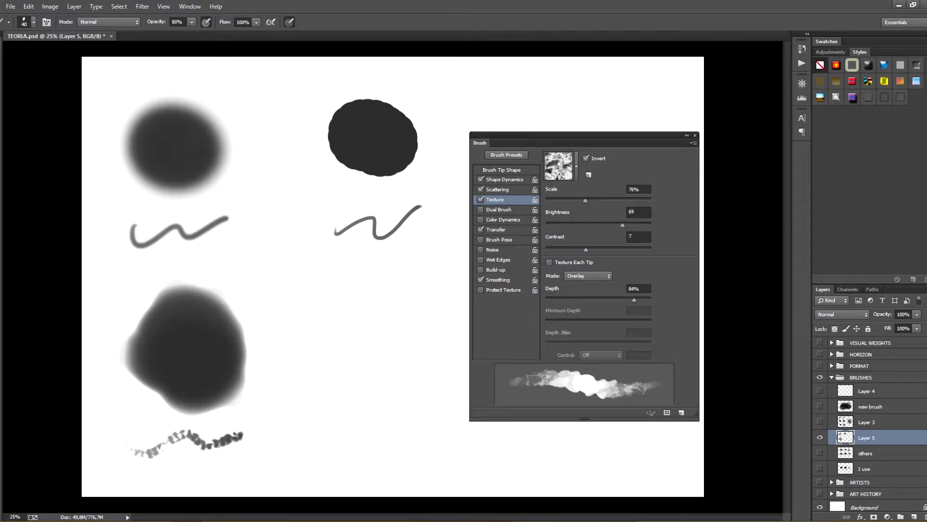
pyautogui.click(695, 136)
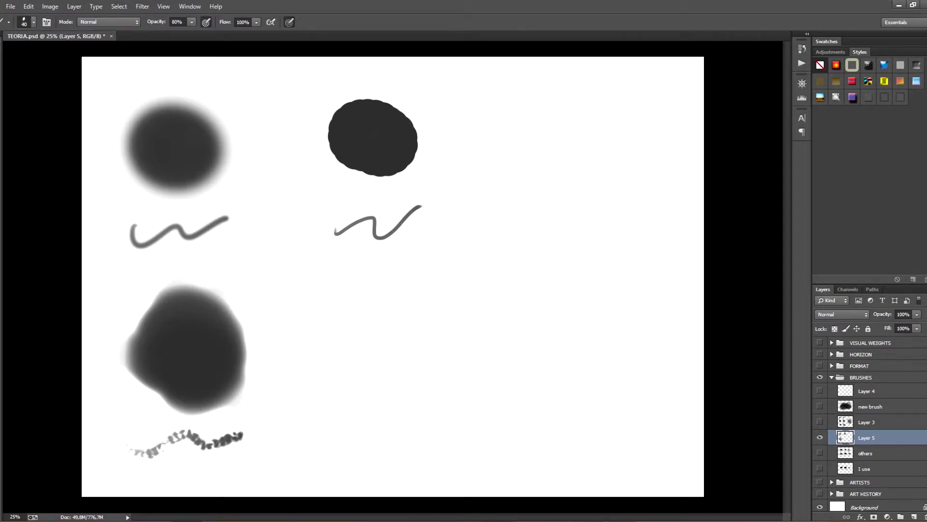
# Step: Paint a large textured blob, a 90 px textured wavy line and a circled checkmark
pyautogui.press(']')
pyautogui.press(']')
pyautogui.press(']')
pyautogui.moveTo(399, 327); pyautogui.dragTo(386, 357)
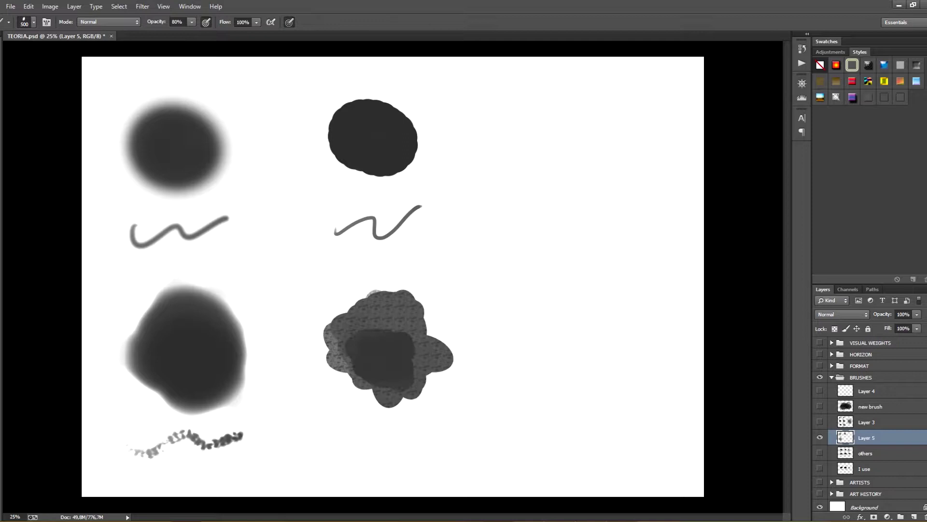
pyautogui.press('[')
pyautogui.press('[')
pyautogui.press('[')
pyautogui.moveTo(334, 440); pyautogui.dragTo(443, 414)
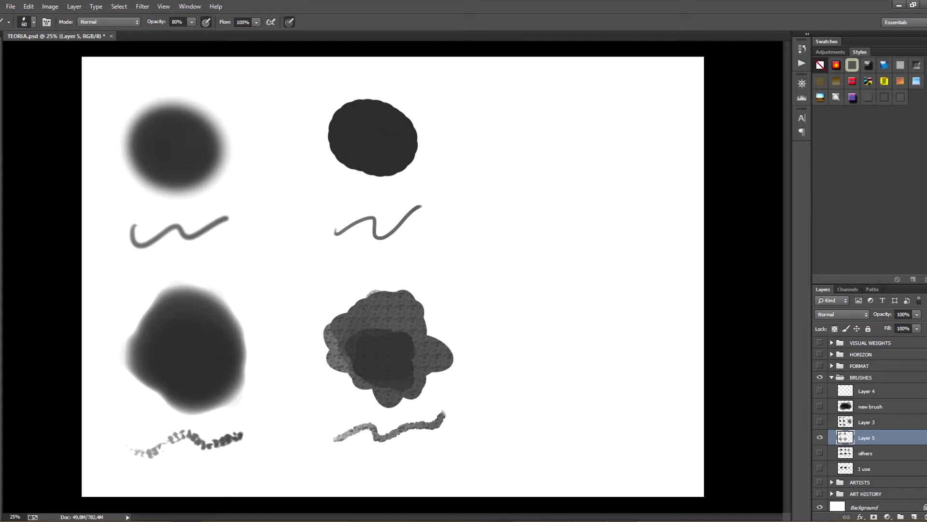
pyautogui.moveTo(550, 244)
pyautogui.mouseDown()
pyautogui.moveTo(572, 236)
pyautogui.moveTo(534, 222)
pyautogui.moveTo(597, 212)
pyautogui.mouseUp()
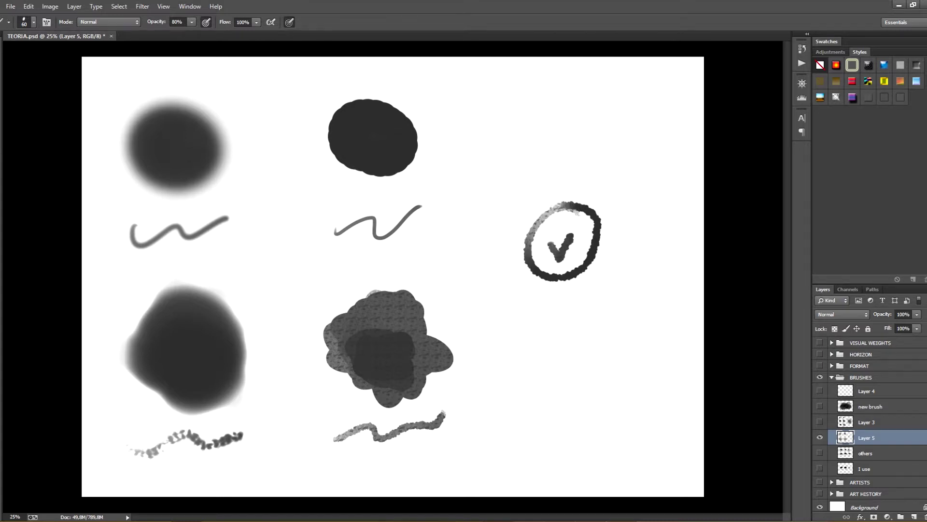
# Step: Hide Layer 5 and select the 'new brush' layer
pyautogui.click(820, 437)
pyautogui.click(869, 406)
pyautogui.click(33, 22)
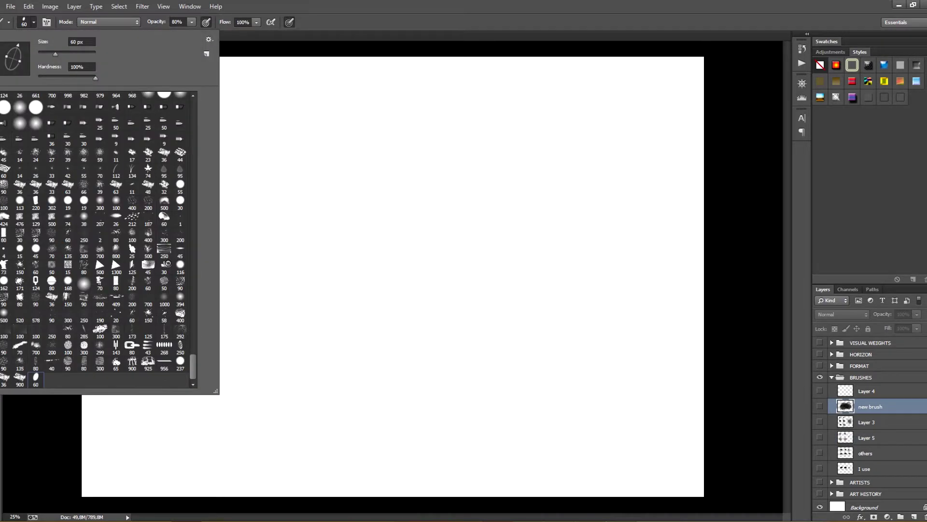
# Step: Turn on the brush Texture option in the Brush settings
pyautogui.scroll(5, 97, 242)
pyautogui.scroll(5, 96, 241)
pyautogui.scroll(5, 97, 241)
pyautogui.scroll(4, 97, 241)
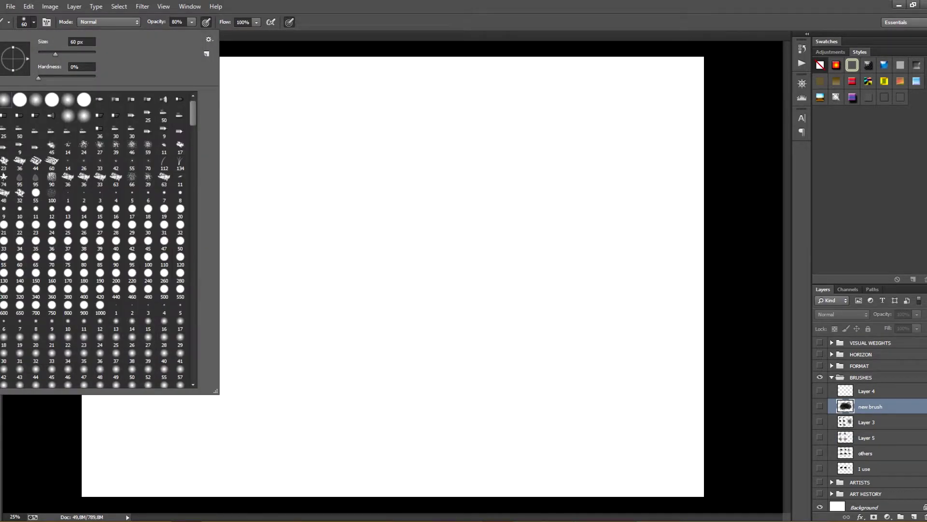
pyautogui.click(46, 22)
pyautogui.click(481, 199)
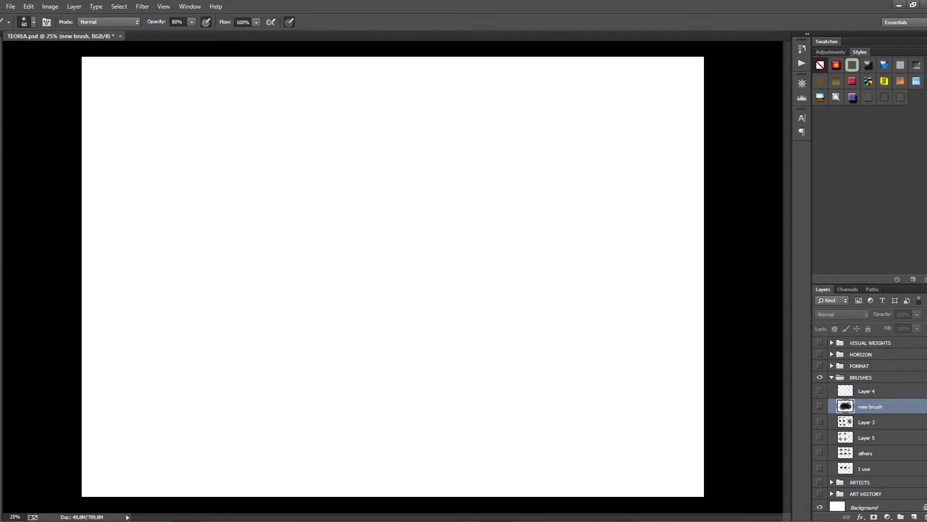
# Step: Save the current brush as a new brush preset with the default name
pyautogui.click(33, 22)
pyautogui.click(208, 39)
pyautogui.click(249, 49)
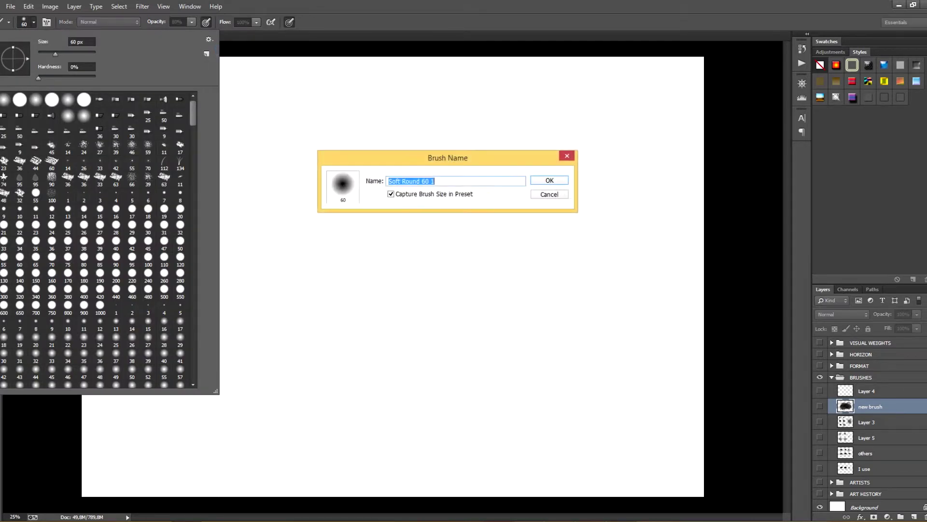
pyautogui.press('Return')
pyautogui.press('Return')
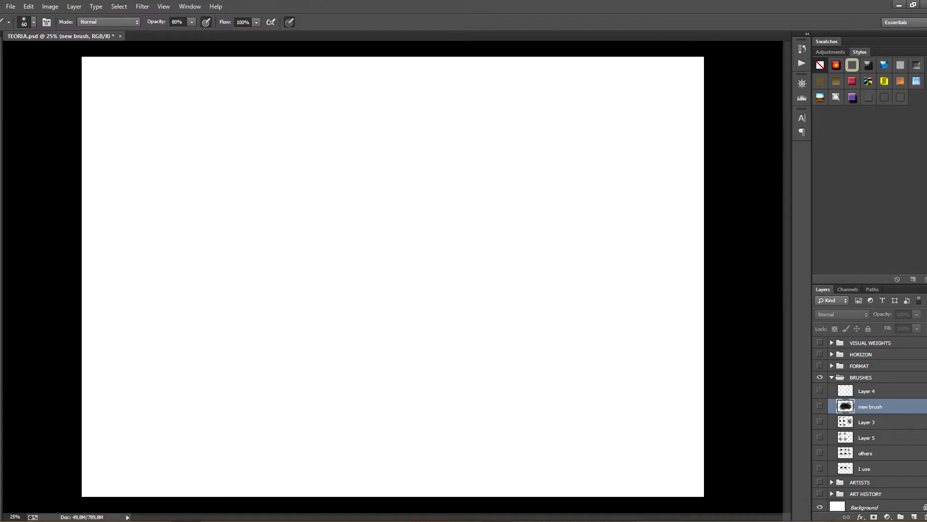
# Step: Add a new empty layer, paint a test scribble on it, and undo the scribble
pyautogui.click(914, 517)
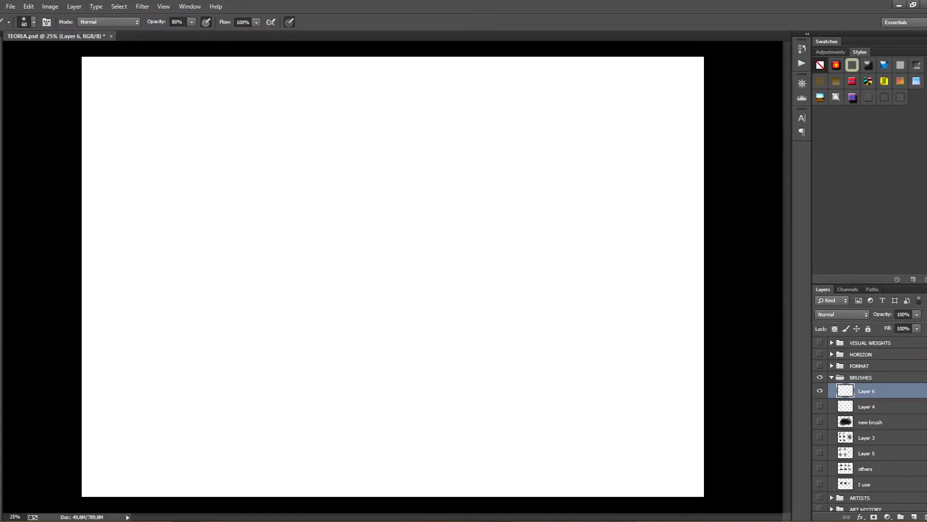
pyautogui.moveTo(310, 231)
pyautogui.mouseDown()
pyautogui.moveTo(358, 199)
pyautogui.moveTo(435, 332)
pyautogui.moveTo(428, 377)
pyautogui.moveTo(346, 382)
pyautogui.mouseUp()
pyautogui.hotkey('ctrl', 'z')
pyautogui.click(34, 21)
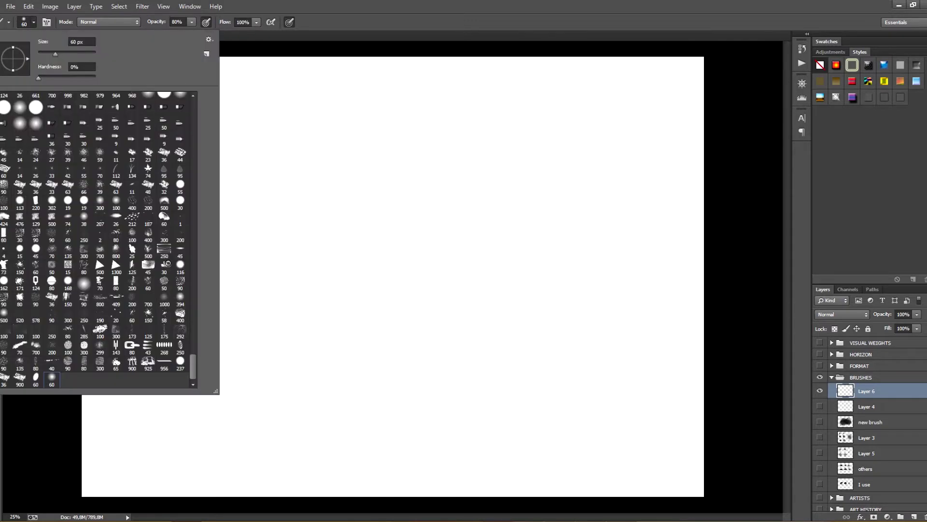
# Step: Dismiss the brush presets unchanged and add a new empty layer above the FORMAT group
pyautogui.click(334, 221)
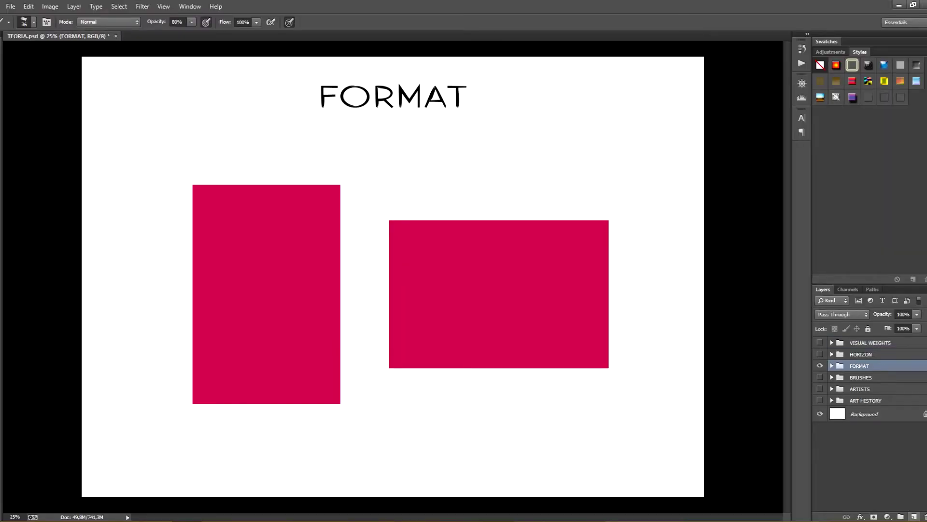
pyautogui.hotkey('ctrl', 'shift', 'alt', 'n')
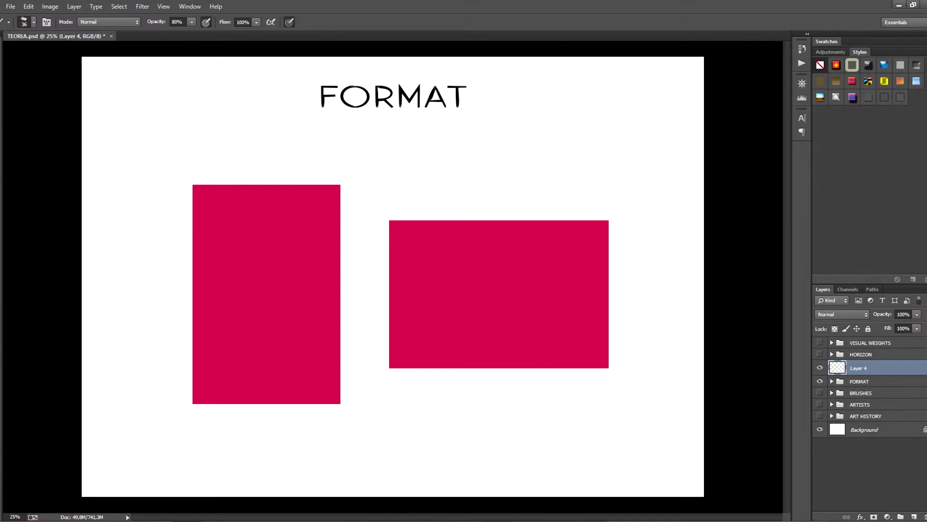
# Step: Hide both red rectangles and sketch a portrait frame with hills and a rayed sun
pyautogui.click(832, 381)
pyautogui.click(820, 414)
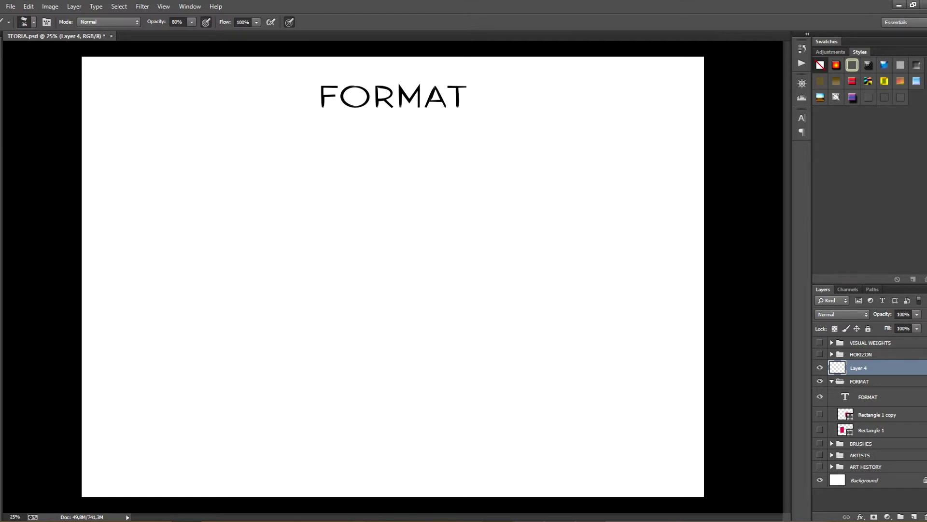
pyautogui.moveTo(192, 186)
pyautogui.mouseDown()
pyautogui.moveTo(204, 365)
pyautogui.moveTo(305, 183)
pyautogui.mouseUp()
pyautogui.moveTo(325, 193); pyautogui.dragTo(326, 373)
pyautogui.moveTo(315, 185); pyautogui.dragTo(319, 340)
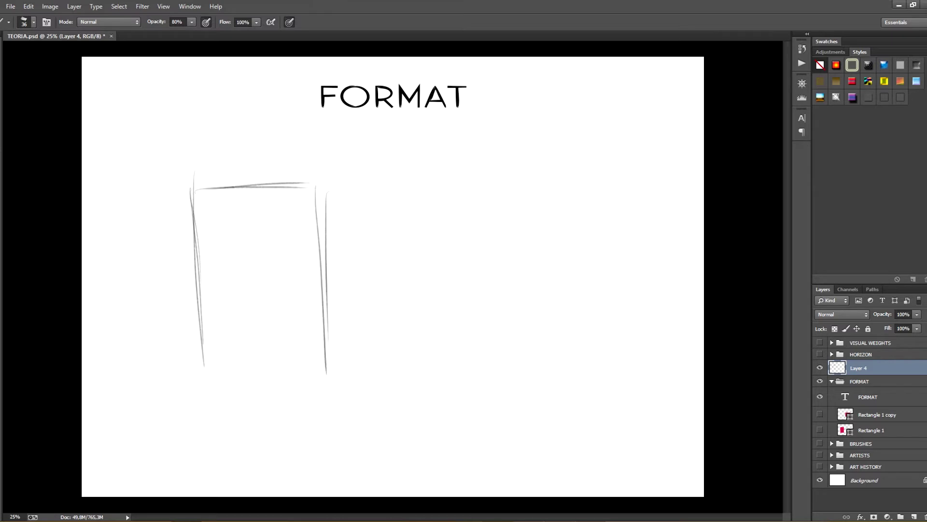
pyautogui.moveTo(210, 377); pyautogui.dragTo(326, 371)
pyautogui.moveTo(203, 313); pyautogui.dragTo(313, 265)
pyautogui.moveTo(203, 295); pyautogui.dragTo(246, 312)
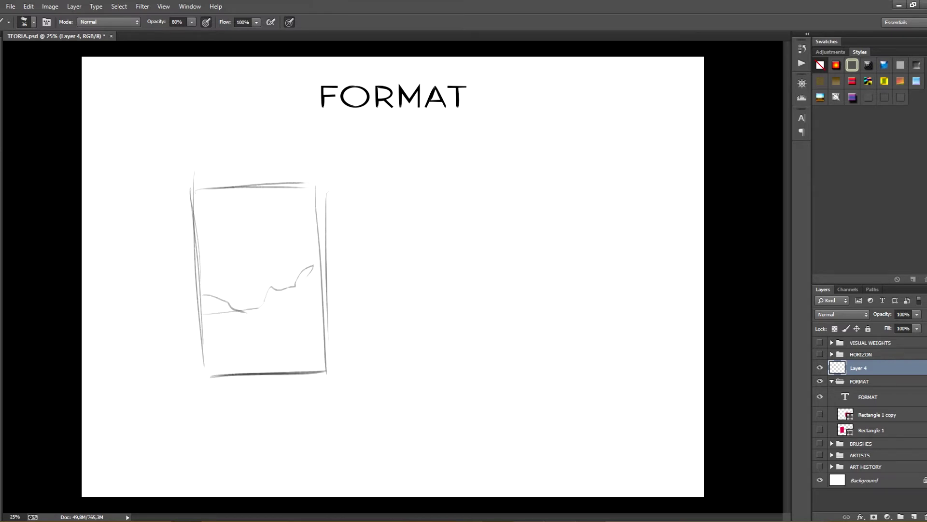
pyautogui.moveTo(323, 310); pyautogui.dragTo(249, 363)
pyautogui.moveTo(207, 339)
pyautogui.mouseDown()
pyautogui.moveTo(263, 355)
pyautogui.moveTo(323, 310)
pyautogui.mouseUp()
pyautogui.moveTo(290, 220); pyautogui.dragTo(292, 236)
pyautogui.moveTo(240, 224); pyautogui.dragTo(255, 227)
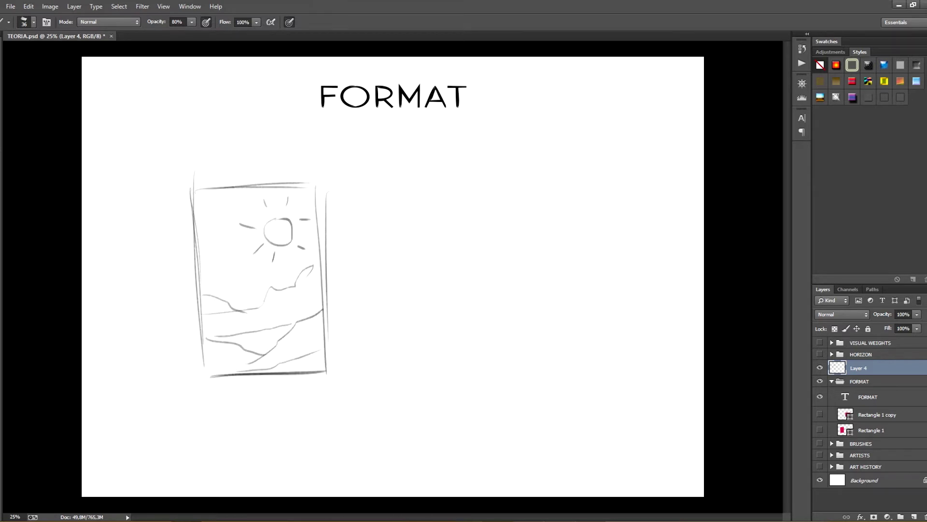
pyautogui.moveTo(375, 220); pyautogui.dragTo(375, 351)
# Step: Sketch a landscape frame with hill lines to the right, then hide the format sketches
pyautogui.moveTo(376, 223)
pyautogui.mouseDown()
pyautogui.moveTo(567, 226)
pyautogui.moveTo(565, 347)
pyautogui.mouseUp()
pyautogui.moveTo(375, 349); pyautogui.dragTo(549, 345)
pyautogui.moveTo(375, 293); pyautogui.dragTo(513, 331)
pyautogui.moveTo(464, 316); pyautogui.dragTo(564, 301)
pyautogui.moveTo(376, 344); pyautogui.dragTo(561, 337)
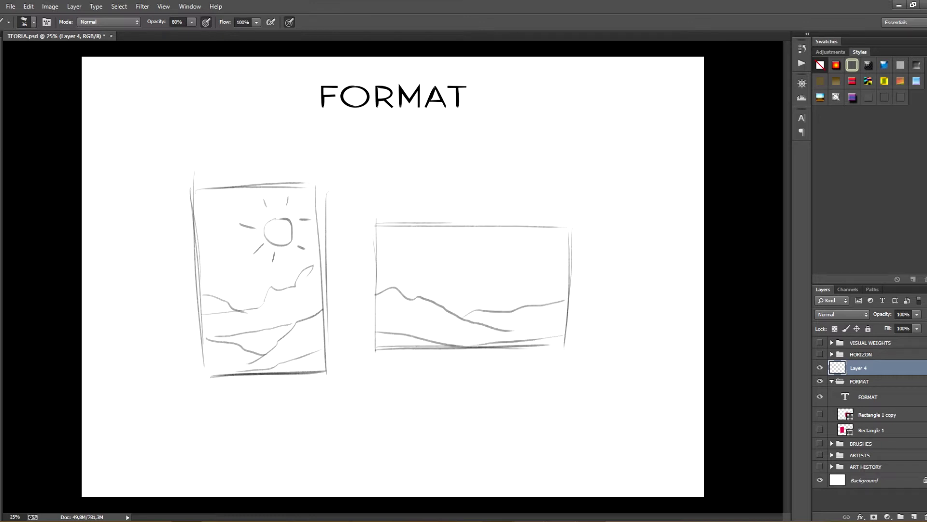
pyautogui.moveTo(523, 256); pyautogui.dragTo(522, 258)
pyautogui.moveTo(486, 262); pyautogui.dragTo(557, 286)
pyautogui.click(819, 367)
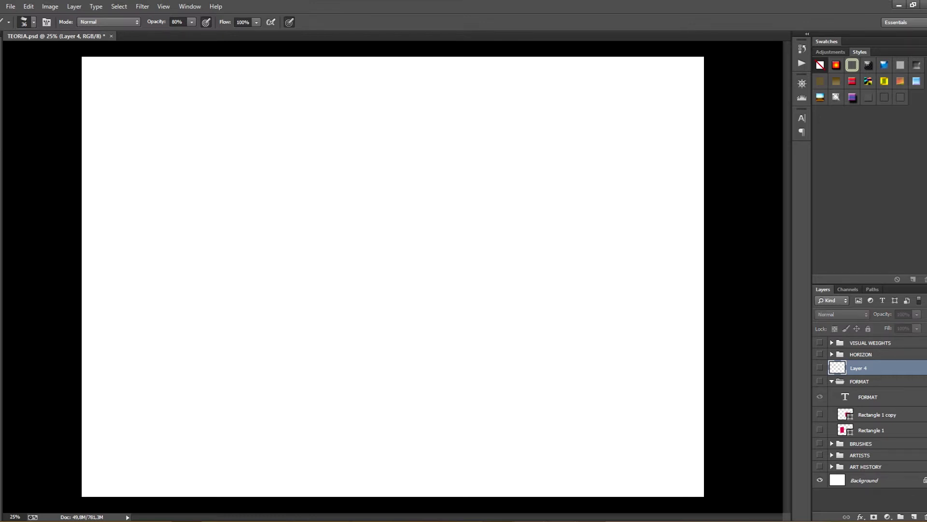
# Step: Show the HORIZON LINE slide, add Layer 5, and move the Layer 4 copy 2 sketches upward
pyautogui.click(820, 354)
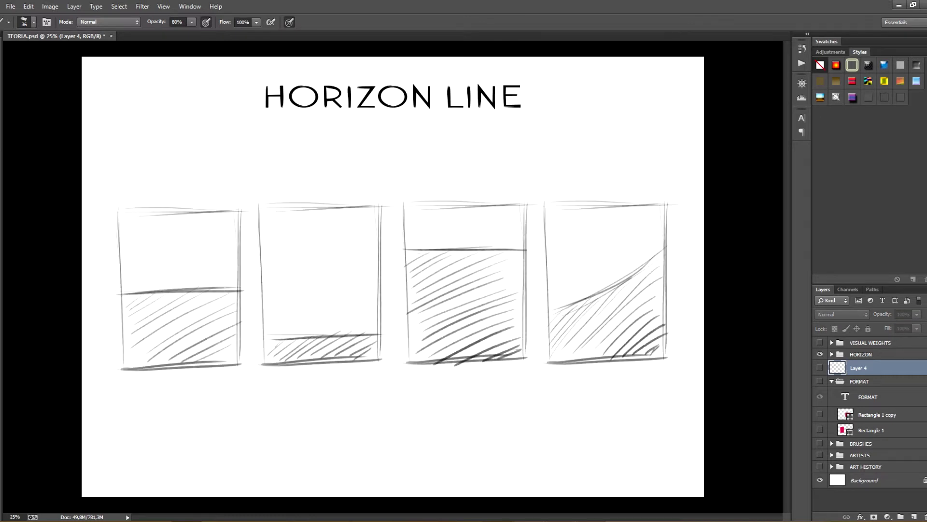
pyautogui.click(860, 354)
pyautogui.click(914, 516)
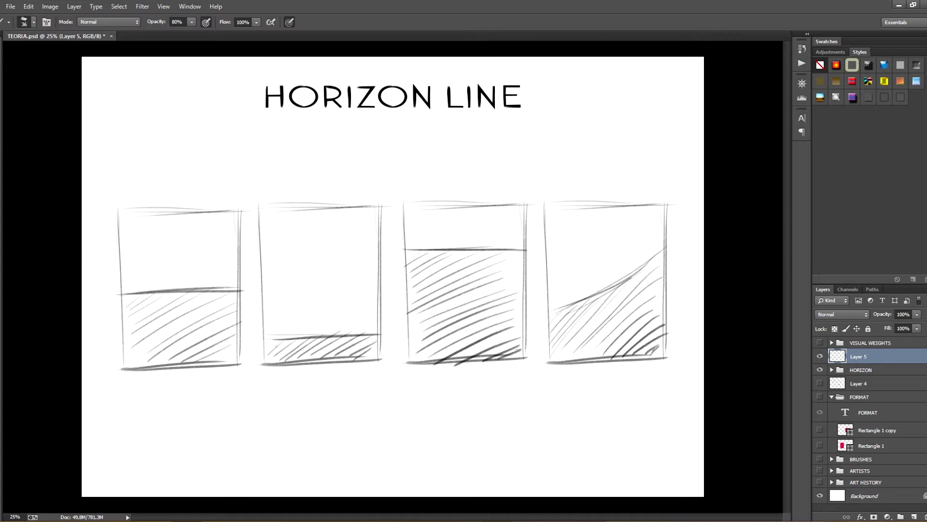
pyautogui.click(865, 369)
pyautogui.click(831, 369)
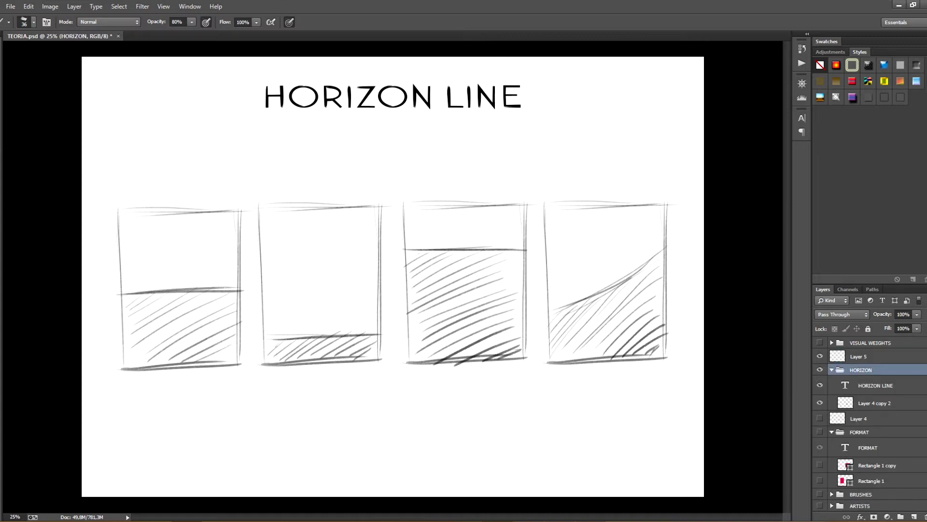
pyautogui.click(875, 403)
pyautogui.press('v')
pyautogui.moveTo(447, 264); pyautogui.dragTo(449, 219)
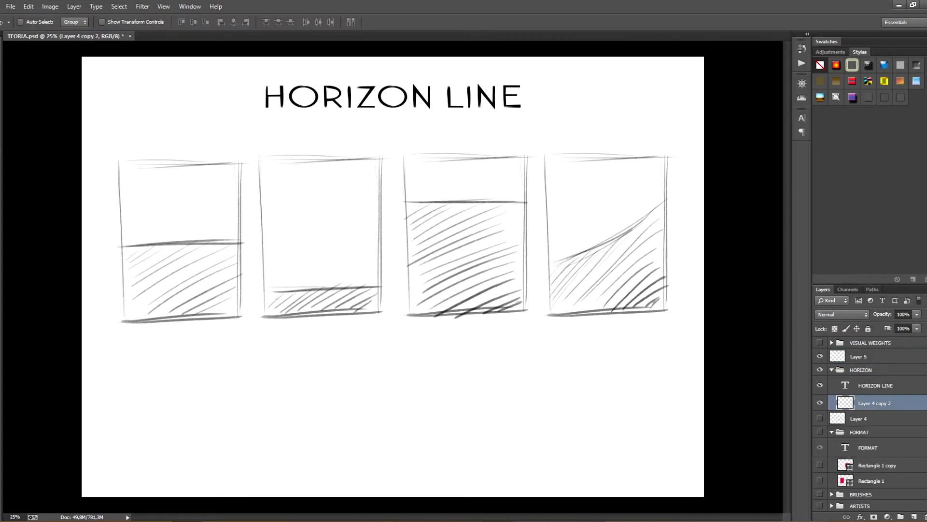
# Step: On Layer 5, sketch a small frame with a wavy horizon, a tiny sail and a rayed sun
pyautogui.click(858, 356)
pyautogui.press('b')
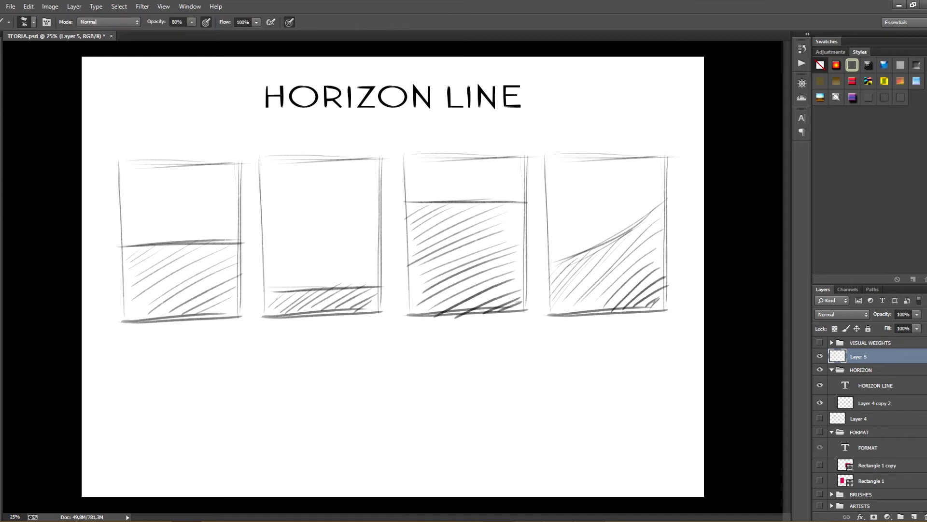
pyautogui.moveTo(151, 364); pyautogui.dragTo(151, 458)
pyautogui.moveTo(152, 363); pyautogui.dragTo(217, 357)
pyautogui.moveTo(218, 353); pyautogui.dragTo(220, 455)
pyautogui.moveTo(162, 455); pyautogui.dragTo(219, 452)
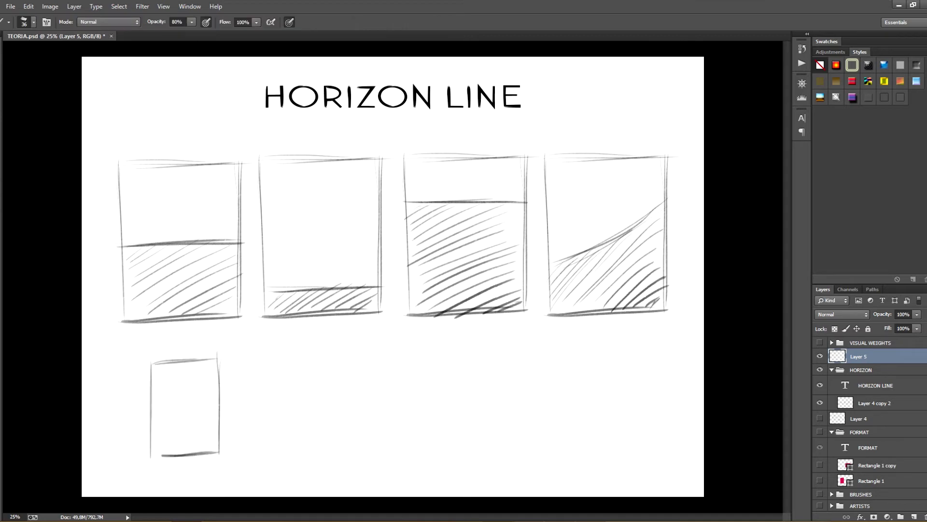
pyautogui.moveTo(151, 421)
pyautogui.mouseDown()
pyautogui.moveTo(216, 419)
pyautogui.moveTo(209, 436)
pyautogui.moveTo(188, 442)
pyautogui.mouseUp()
pyautogui.moveTo(170, 376); pyautogui.dragTo(166, 390)
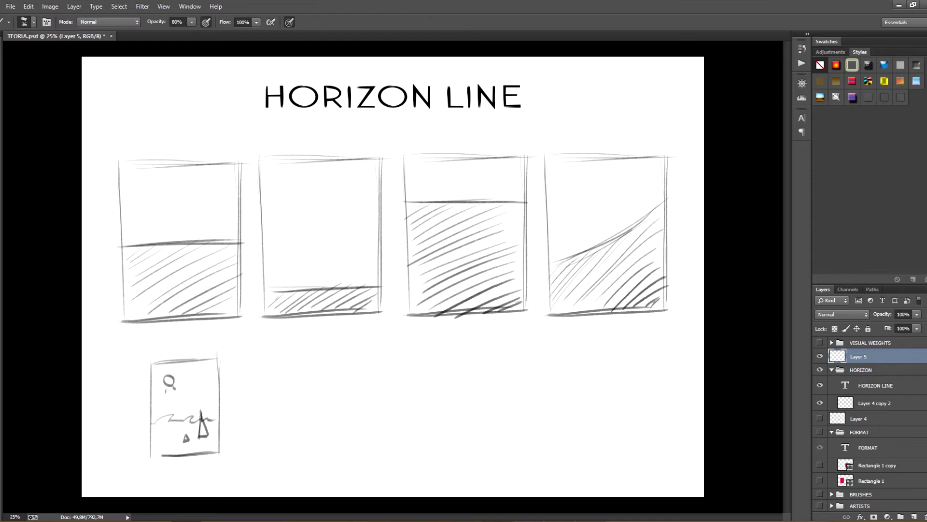
pyautogui.moveTo(294, 350); pyautogui.dragTo(292, 442)
# Step: Sketch a second small frame with a low horizon, a sail and waves
pyautogui.moveTo(295, 349); pyautogui.dragTo(348, 347)
pyautogui.moveTo(349, 348); pyautogui.dragTo(348, 435)
pyautogui.moveTo(290, 447); pyautogui.dragTo(350, 445)
pyautogui.moveTo(294, 427); pyautogui.dragTo(346, 428)
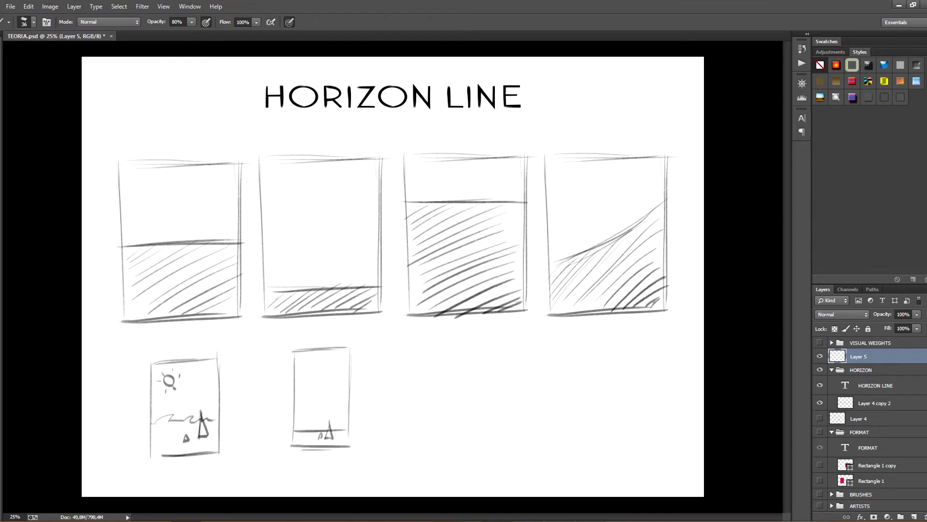
pyautogui.moveTo(311, 370); pyautogui.dragTo(309, 381)
pyautogui.moveTo(450, 349); pyautogui.dragTo(449, 442)
pyautogui.moveTo(511, 352); pyautogui.dragTo(512, 440)
pyautogui.moveTo(452, 440); pyautogui.dragTo(507, 439)
pyautogui.moveTo(445, 384)
pyautogui.mouseDown()
pyautogui.moveTo(505, 382)
pyautogui.moveTo(459, 416)
pyautogui.mouseUp()
pyautogui.moveTo(487, 382); pyautogui.dragTo(503, 376)
# Step: Sketch a third small frame with a wavy horizon, a sail and two clouds
pyautogui.moveTo(577, 349); pyautogui.dragTo(575, 434)
pyautogui.moveTo(578, 346)
pyautogui.mouseDown()
pyautogui.moveTo(642, 345)
pyautogui.moveTo(637, 447)
pyautogui.mouseUp()
pyautogui.moveTo(573, 440)
pyautogui.mouseDown()
pyautogui.moveTo(636, 442)
pyautogui.moveTo(635, 378)
pyautogui.moveTo(613, 419)
pyautogui.mouseUp()
pyautogui.moveTo(592, 363)
pyautogui.mouseDown()
pyautogui.moveTo(620, 367)
pyautogui.moveTo(576, 387)
pyautogui.mouseUp()
pyautogui.moveTo(622, 371); pyautogui.dragTo(642, 368)
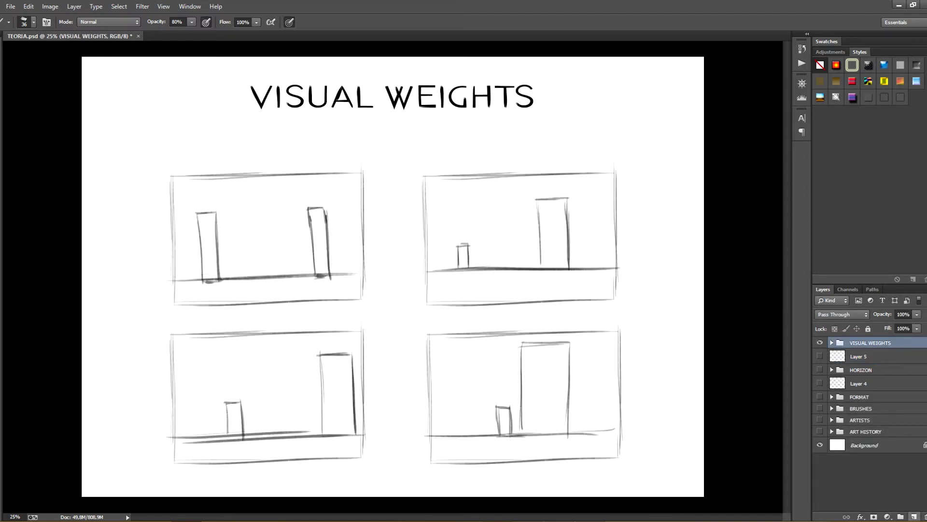
# Step: Add a new layer and sketch the first frame with a ground line and two equal trees
pyautogui.hotkey('ctrl', 'shift', 'alt', 'n')
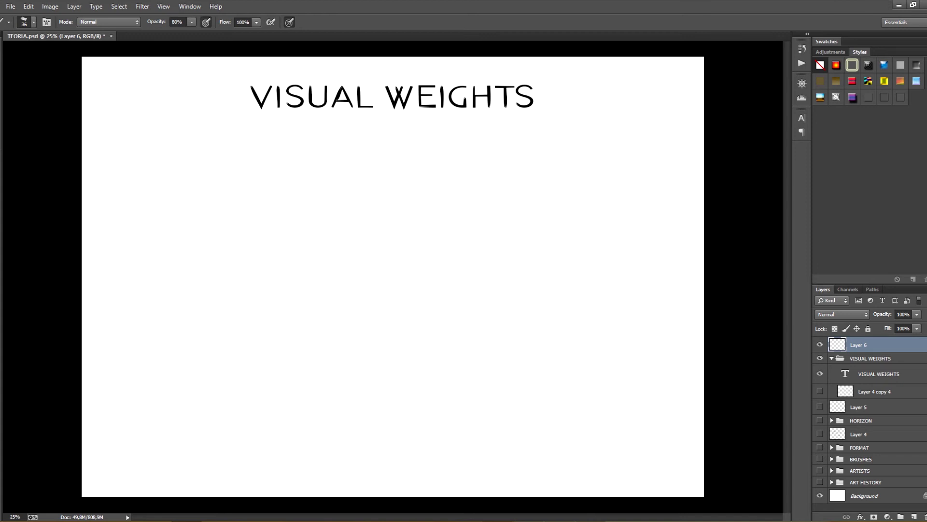
pyautogui.moveTo(161, 186); pyautogui.dragTo(167, 282)
pyautogui.moveTo(177, 180)
pyautogui.mouseDown()
pyautogui.moveTo(330, 171)
pyautogui.moveTo(343, 292)
pyautogui.mouseUp()
pyautogui.moveTo(177, 296)
pyautogui.mouseDown()
pyautogui.moveTo(319, 298)
pyautogui.moveTo(361, 288)
pyautogui.mouseUp()
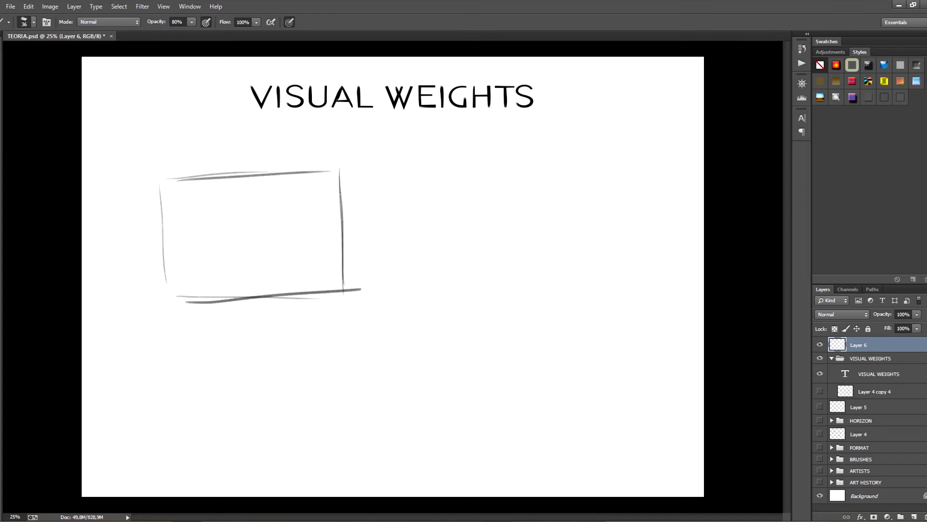
pyautogui.moveTo(168, 264)
pyautogui.mouseDown()
pyautogui.moveTo(323, 256)
pyautogui.moveTo(297, 240)
pyautogui.mouseUp()
pyautogui.moveTo(293, 238)
pyautogui.mouseDown()
pyautogui.moveTo(269, 206)
pyautogui.moveTo(295, 196)
pyautogui.mouseUp()
pyautogui.moveTo(198, 278); pyautogui.dragTo(197, 254)
pyautogui.moveTo(194, 246)
pyautogui.mouseDown()
pyautogui.moveTo(170, 215)
pyautogui.moveTo(226, 212)
pyautogui.mouseUp()
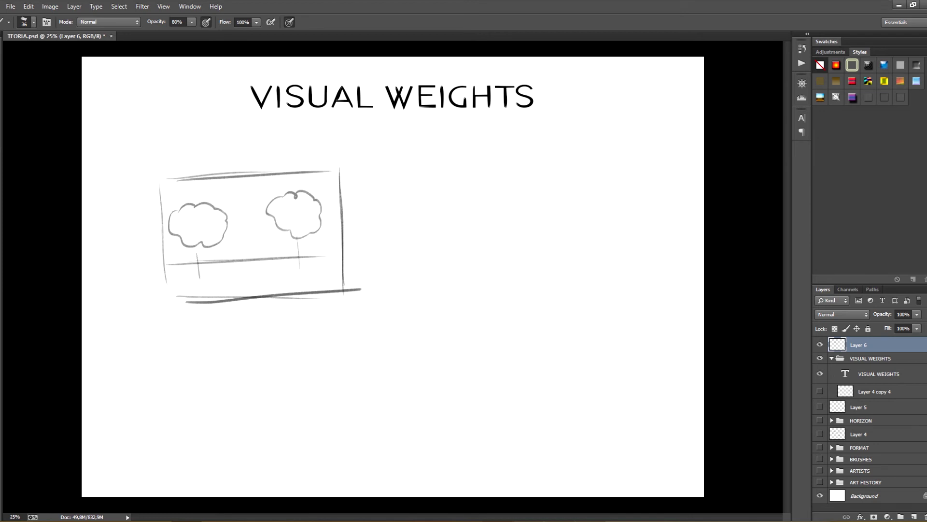
# Step: Sketch a second frame at upper right holding a small tree and a large tree
pyautogui.moveTo(448, 190); pyautogui.dragTo(452, 284)
pyautogui.moveTo(457, 163); pyautogui.dragTo(575, 162)
pyautogui.moveTo(473, 169); pyautogui.dragTo(641, 167)
pyautogui.moveTo(643, 169); pyautogui.dragTo(633, 269)
pyautogui.moveTo(643, 193); pyautogui.dragTo(640, 281)
pyautogui.moveTo(472, 293); pyautogui.dragTo(630, 292)
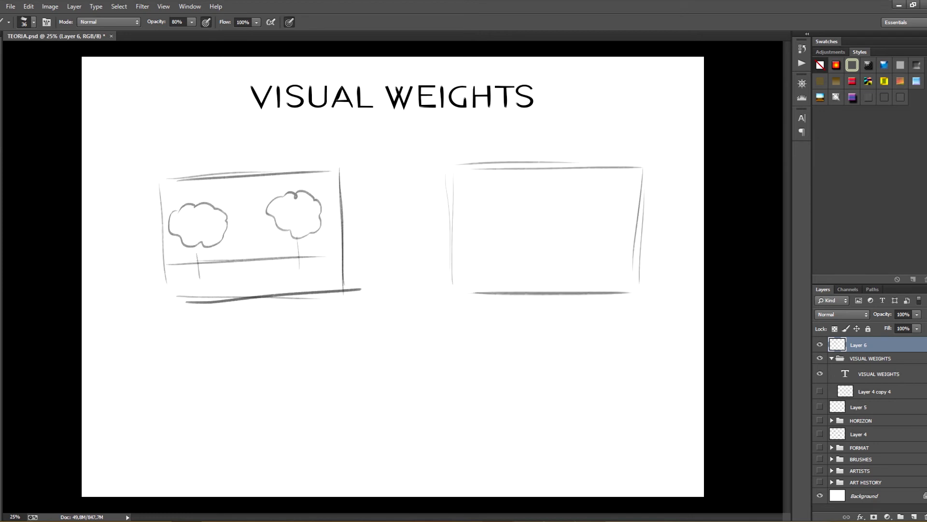
pyautogui.moveTo(460, 254); pyautogui.dragTo(629, 248)
pyautogui.moveTo(496, 262); pyautogui.dragTo(495, 243)
pyautogui.moveTo(493, 239)
pyautogui.mouseDown()
pyautogui.moveTo(484, 227)
pyautogui.moveTo(502, 232)
pyautogui.mouseUp()
pyautogui.moveTo(608, 262); pyautogui.dragTo(607, 223)
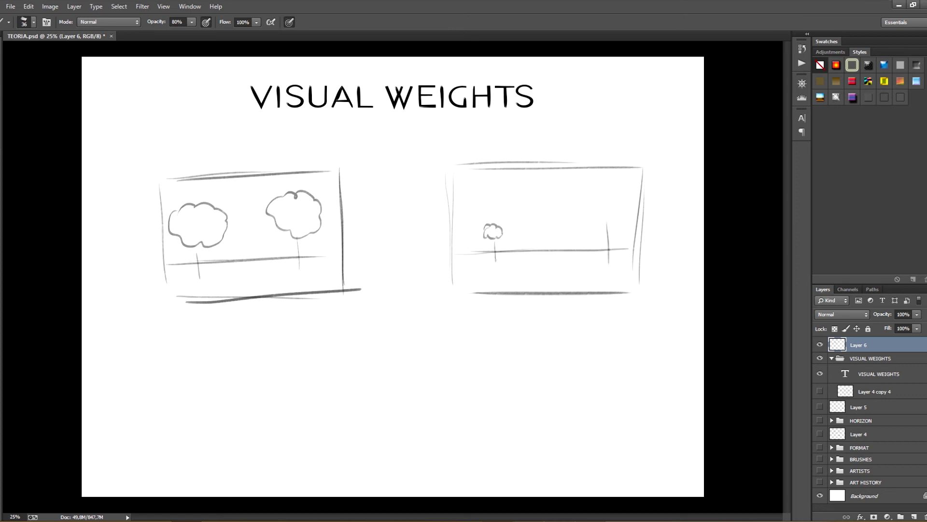
pyautogui.hotkey('ctrl', 'z')
pyautogui.moveTo(583, 263)
pyautogui.mouseDown()
pyautogui.moveTo(581, 230)
pyautogui.moveTo(550, 213)
pyautogui.moveTo(560, 215)
pyautogui.mouseUp()
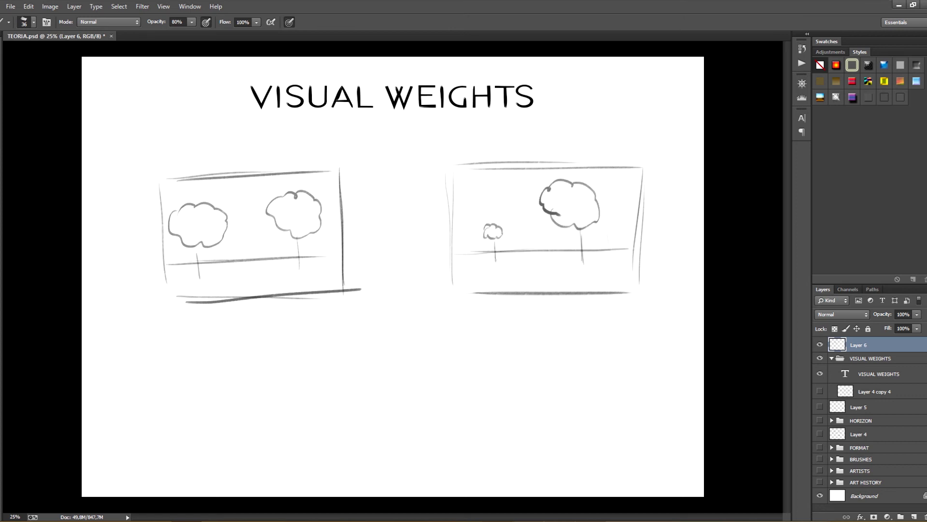
# Step: Sketch a third frame below the first, with a ground line, small tree and large tree
pyautogui.moveTo(178, 348); pyautogui.dragTo(183, 447)
pyautogui.moveTo(179, 347); pyautogui.dragTo(362, 340)
pyautogui.moveTo(359, 339); pyautogui.dragTo(363, 449)
pyautogui.moveTo(207, 459); pyautogui.dragTo(349, 448)
pyautogui.moveTo(201, 454); pyautogui.dragTo(376, 445)
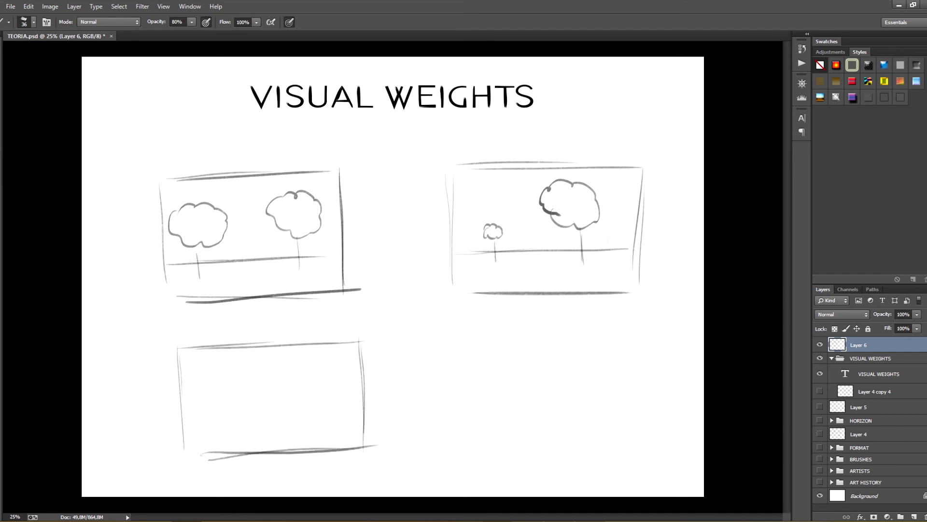
pyautogui.moveTo(177, 429); pyautogui.dragTo(360, 418)
pyautogui.moveTo(239, 430); pyautogui.dragTo(238, 412)
pyautogui.moveTo(233, 412); pyautogui.dragTo(243, 403)
pyautogui.moveTo(333, 425); pyautogui.dragTo(309, 348)
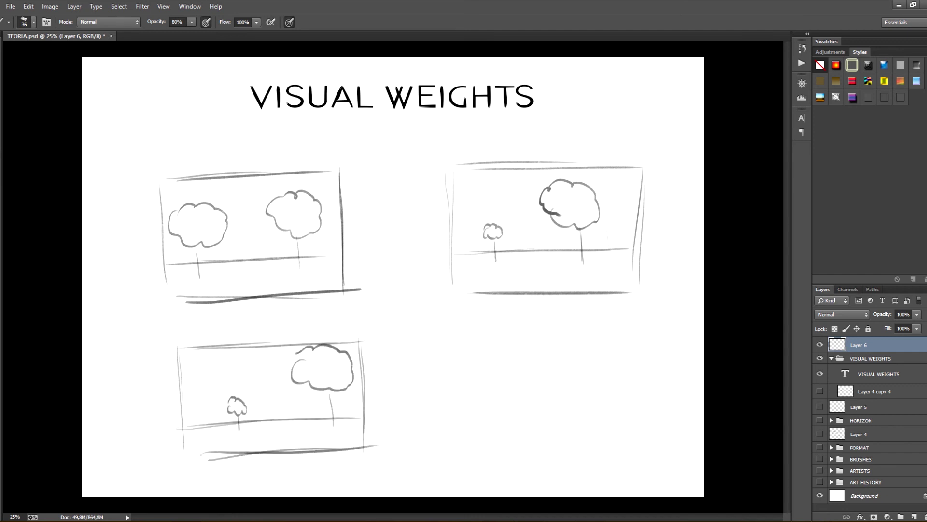
# Step: Sketch a fourth frame at lower right with a small tree beside a large one
pyautogui.moveTo(454, 345); pyautogui.dragTo(460, 444)
pyautogui.moveTo(453, 337)
pyautogui.mouseDown()
pyautogui.moveTo(635, 332)
pyautogui.moveTo(633, 440)
pyautogui.mouseUp()
pyautogui.moveTo(459, 441); pyautogui.dragTo(634, 446)
pyautogui.moveTo(474, 412); pyautogui.dragTo(622, 413)
pyautogui.moveTo(536, 419)
pyautogui.mouseDown()
pyautogui.moveTo(527, 399)
pyautogui.moveTo(543, 403)
pyautogui.mouseUp()
pyautogui.moveTo(561, 422)
pyautogui.mouseDown()
pyautogui.moveTo(561, 387)
pyautogui.moveTo(538, 339)
pyautogui.mouseUp()
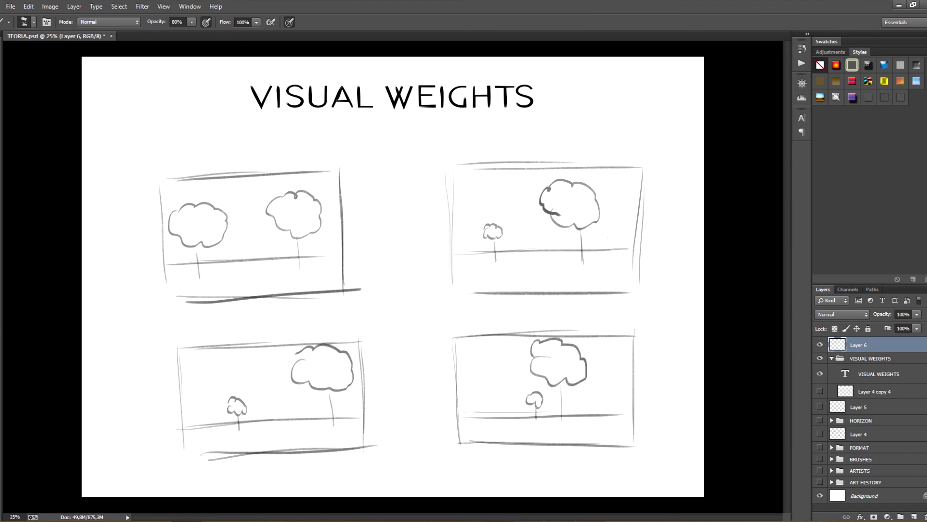